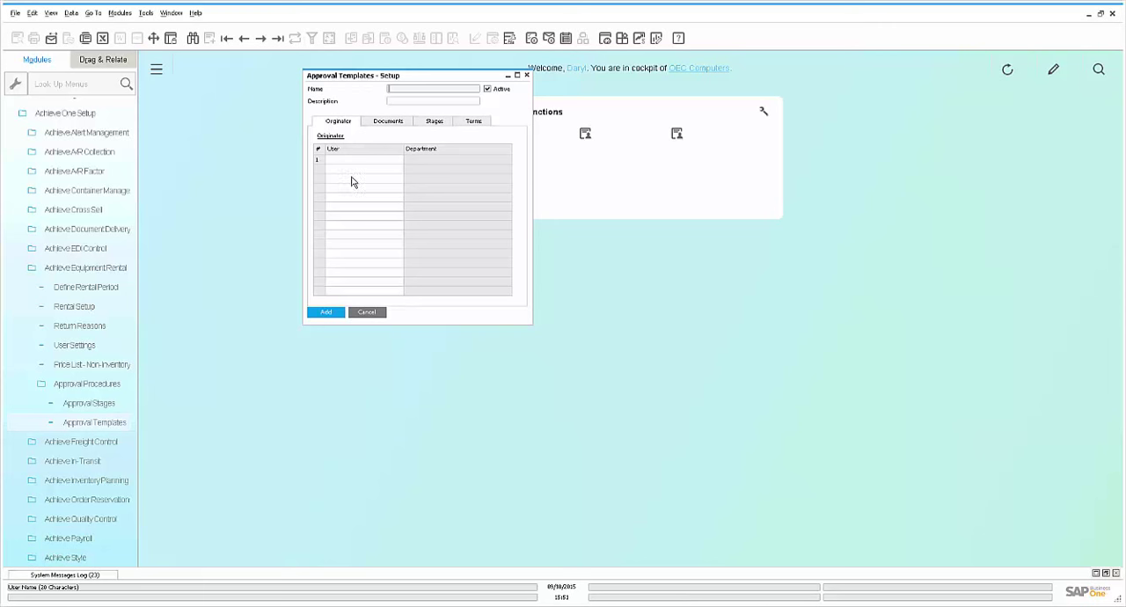
# Close the approval template setup form without adding a template
pyautogui.click(527, 75)
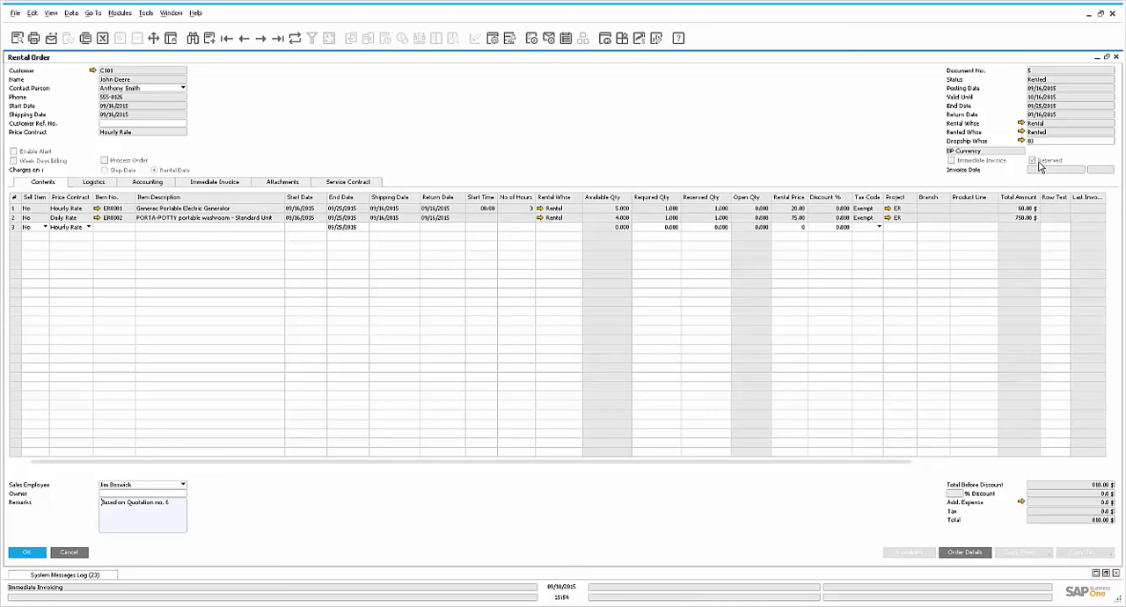
# Try to check the rental availability of the portable washroom line (ER0002) using the prefilled item codes and dates
pyautogui.click(14, 218)
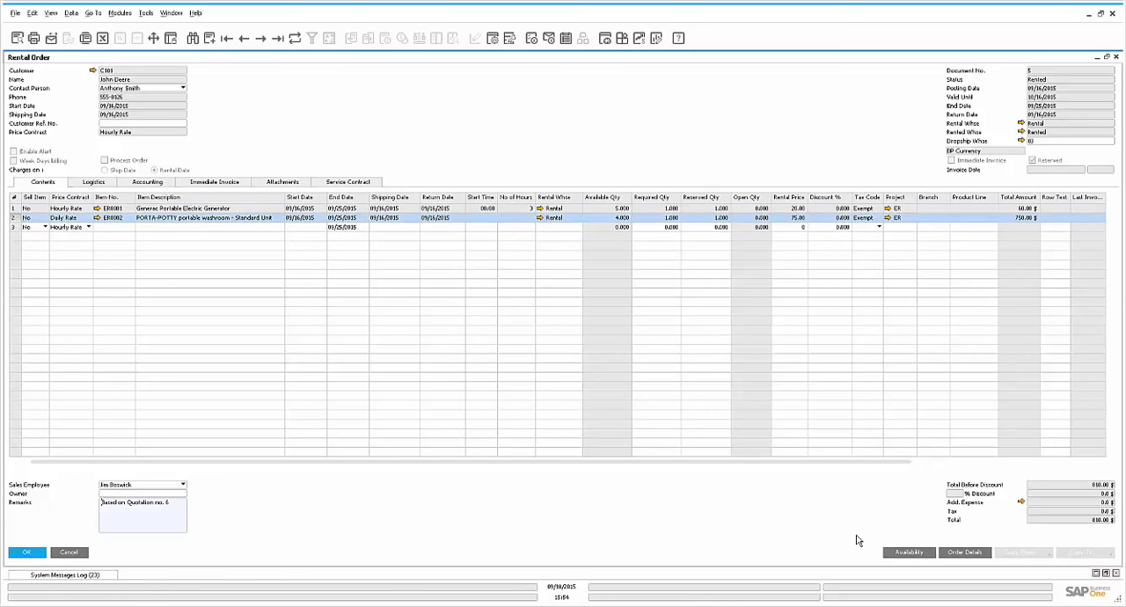
pyautogui.click(912, 553)
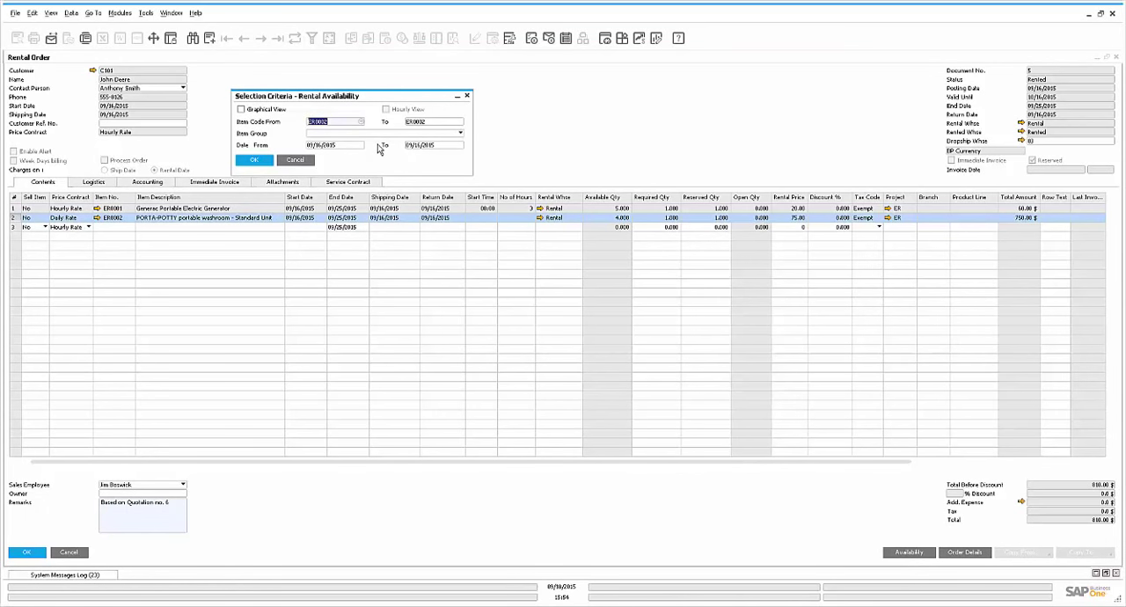
pyautogui.click(255, 161)
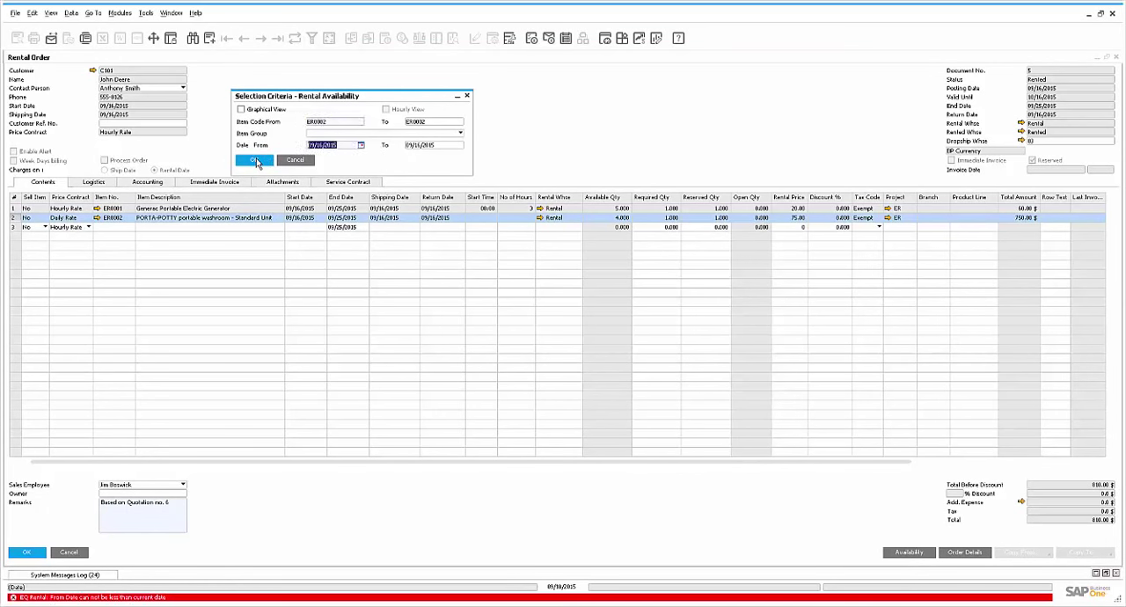
# Check the rental availability of ER0002 for 09/18/2015 in the tabular view
pyautogui.click(904, 556)
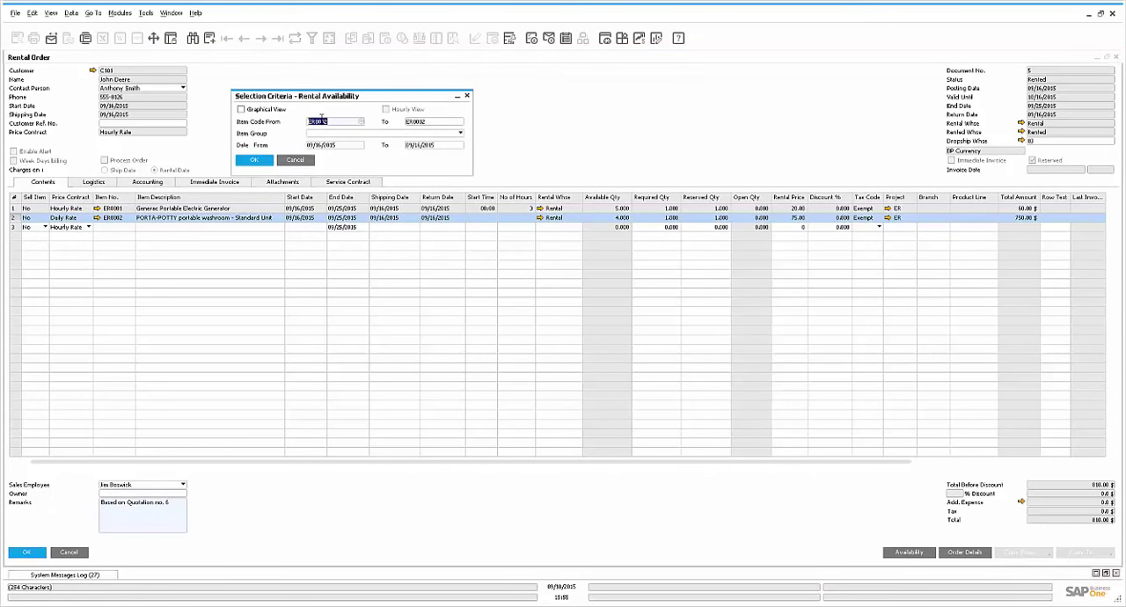
pyautogui.click(335, 147)
pyautogui.press('Return')
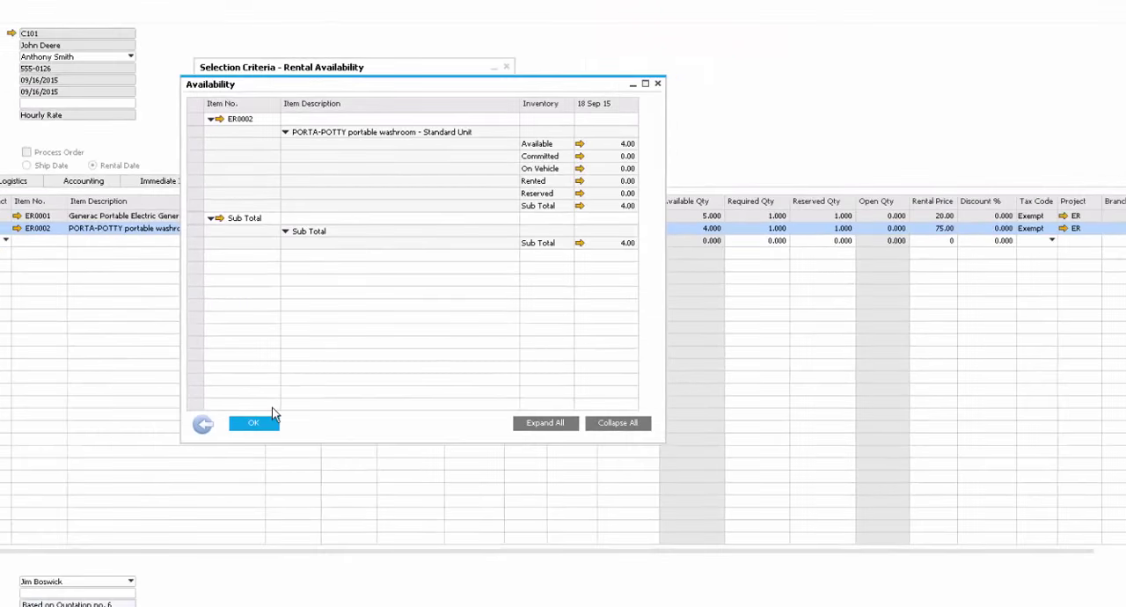
pyautogui.click(201, 559)
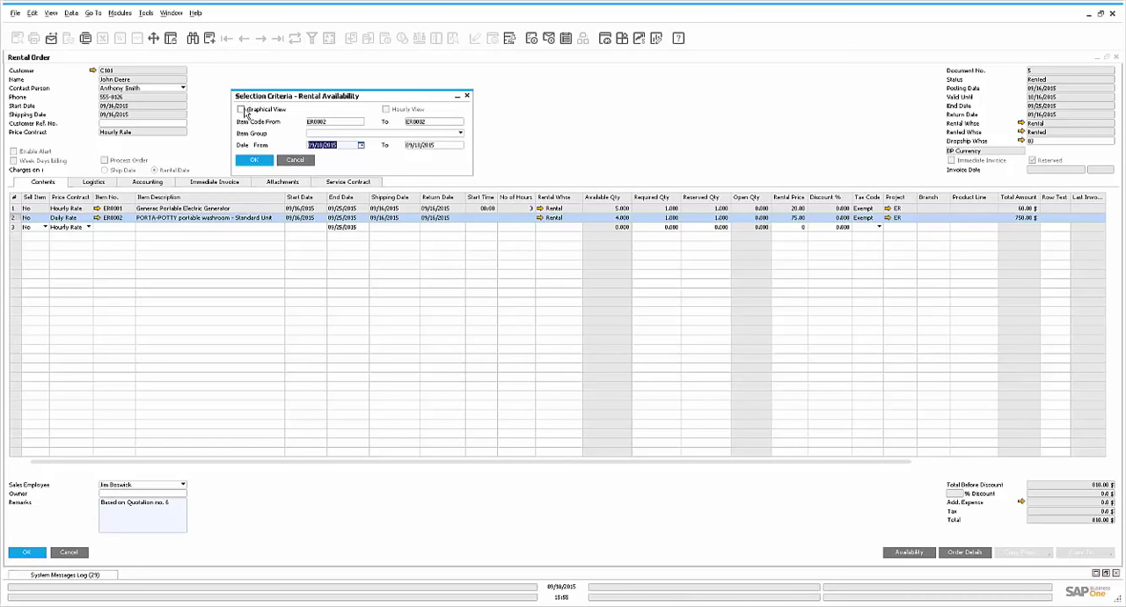
# Review the availability of ER0002 in the graphical calendar view and the rental order's serial number and delivery details
pyautogui.click(243, 110)
pyautogui.click(267, 161)
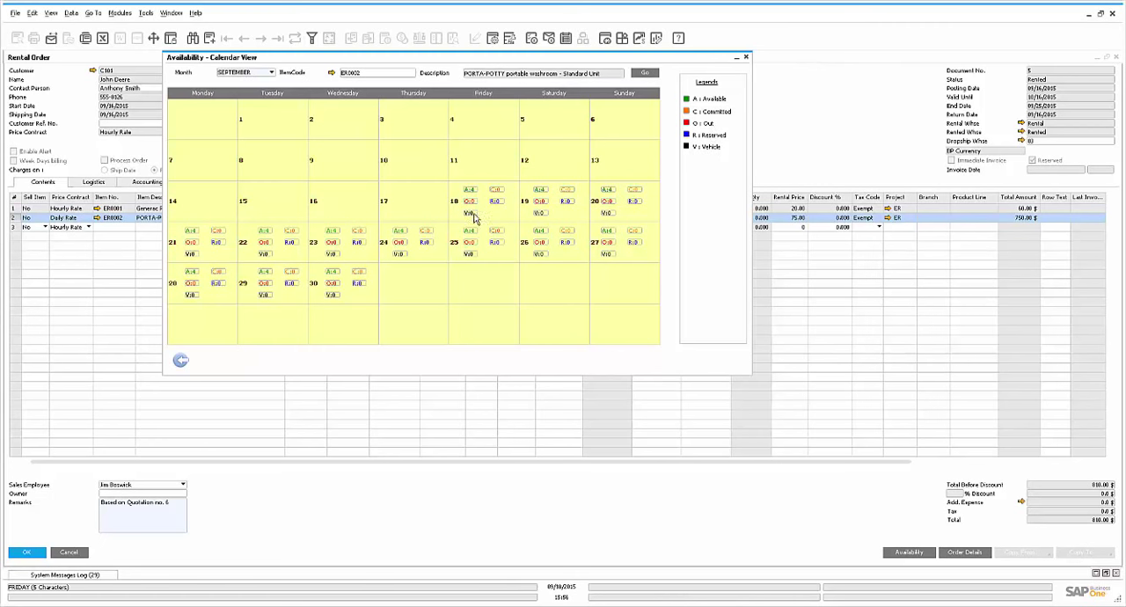
pyautogui.click(745, 57)
pyautogui.click(965, 553)
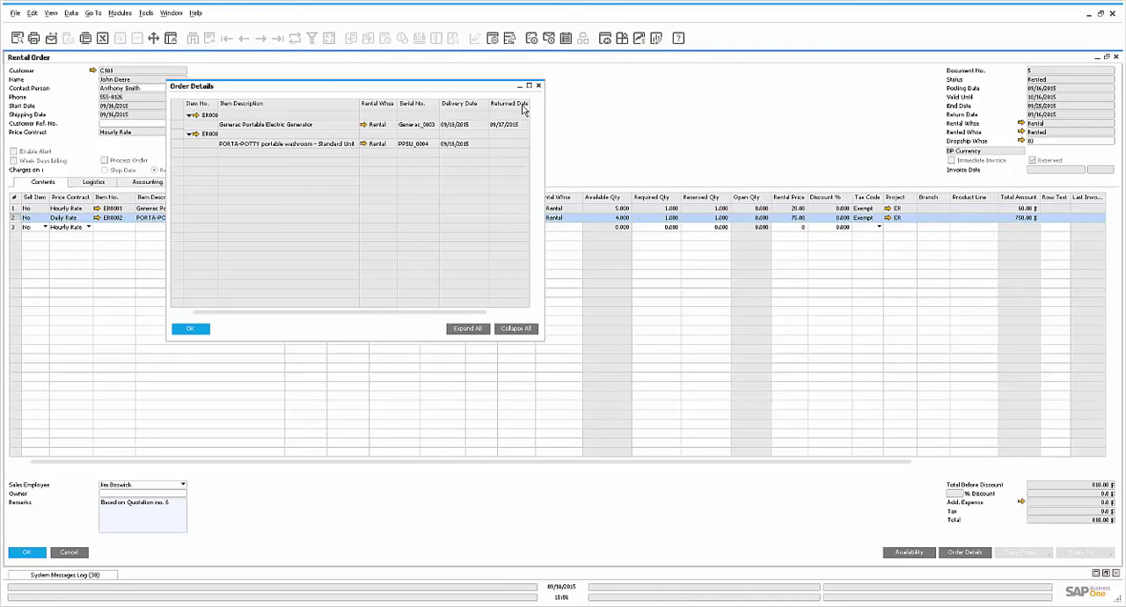
pyautogui.press('Escape')
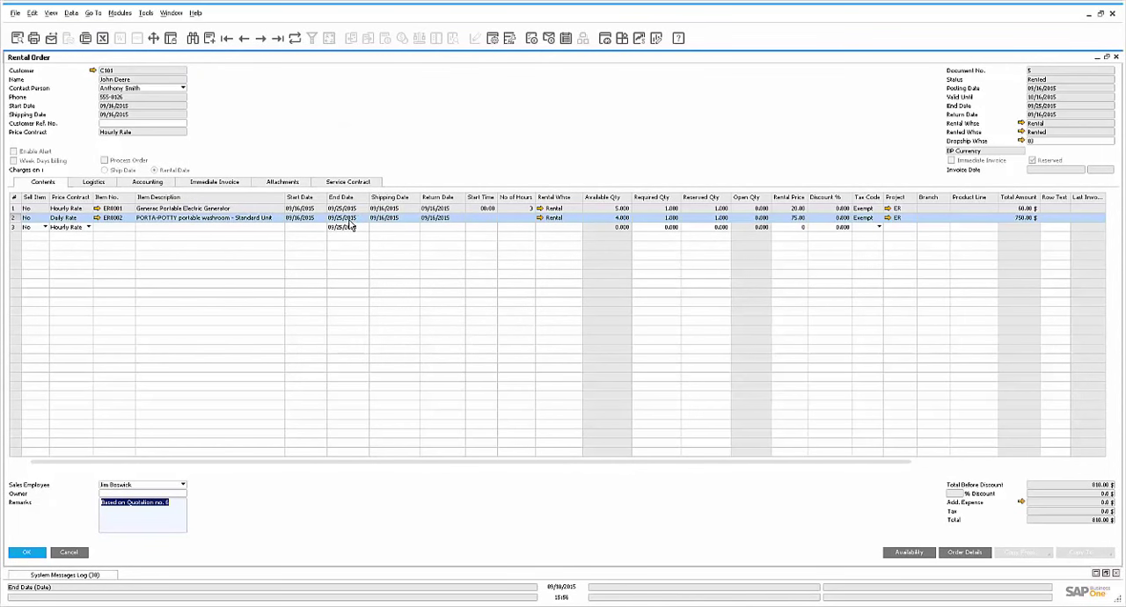
# Examine the rental order's logistics details, including the delivery type options and the vehicle warehouse
pyautogui.click(95, 181)
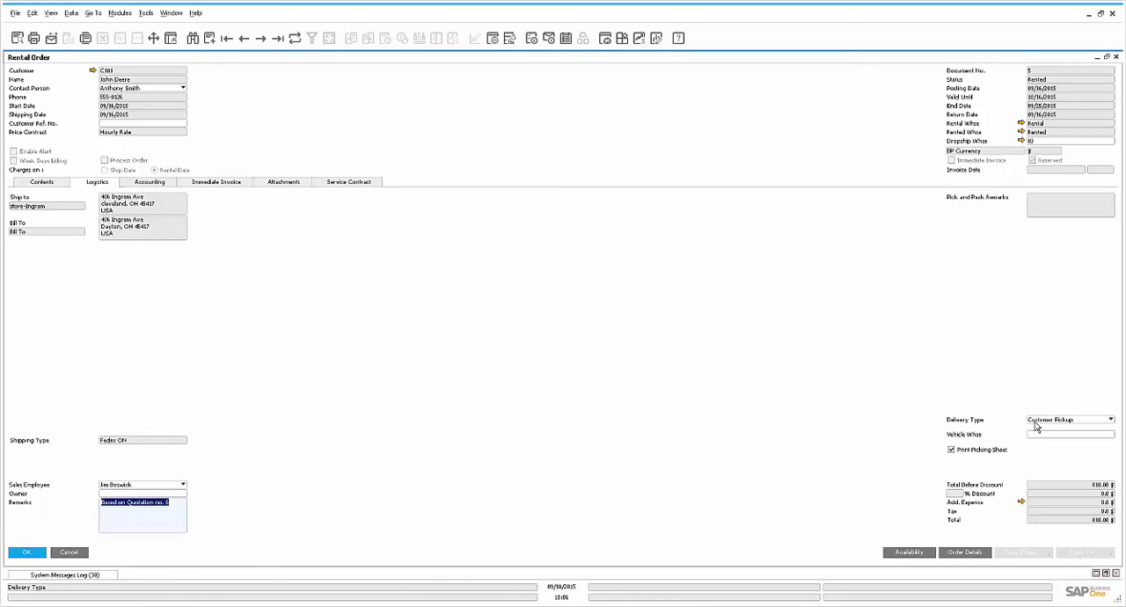
pyautogui.click(1072, 423)
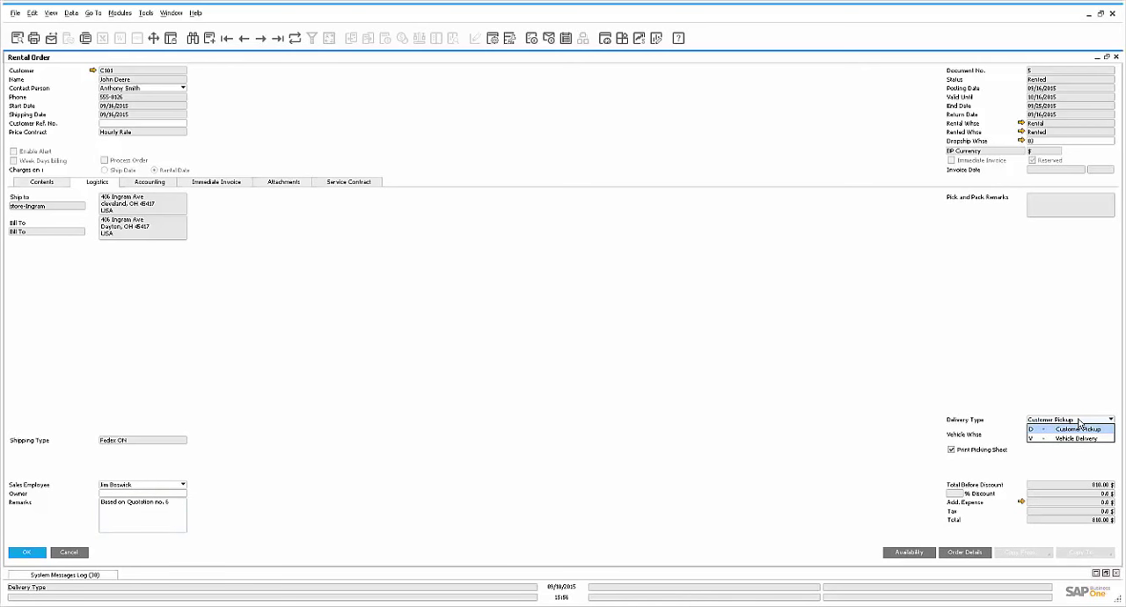
pyautogui.click(1078, 423)
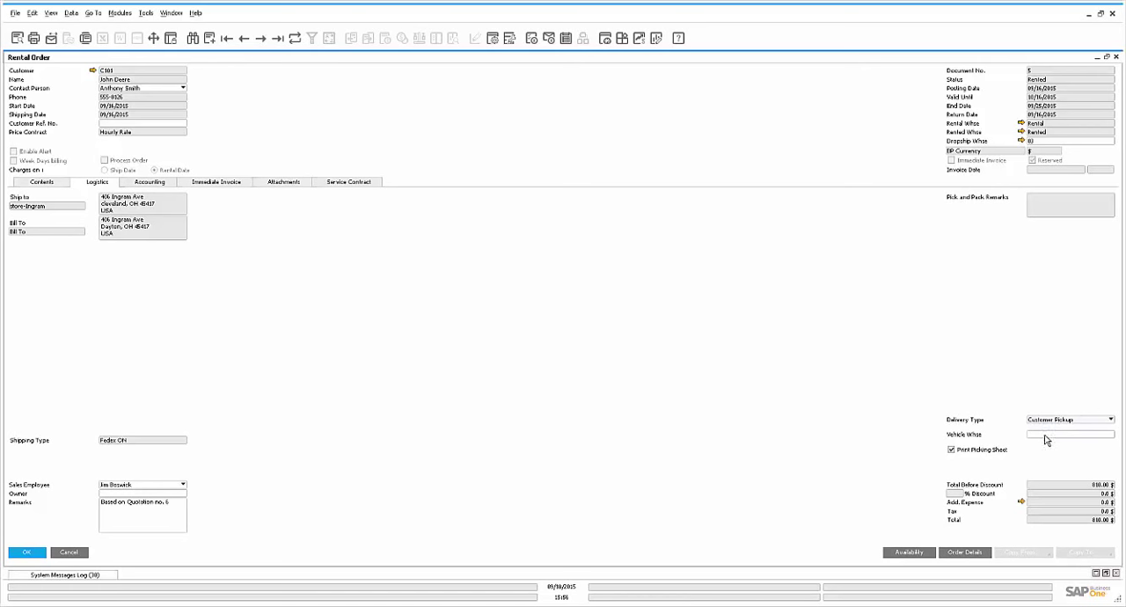
pyautogui.click(1046, 437)
# Review the rental order's accounting, immediate invoice and attachment details
pyautogui.click(156, 182)
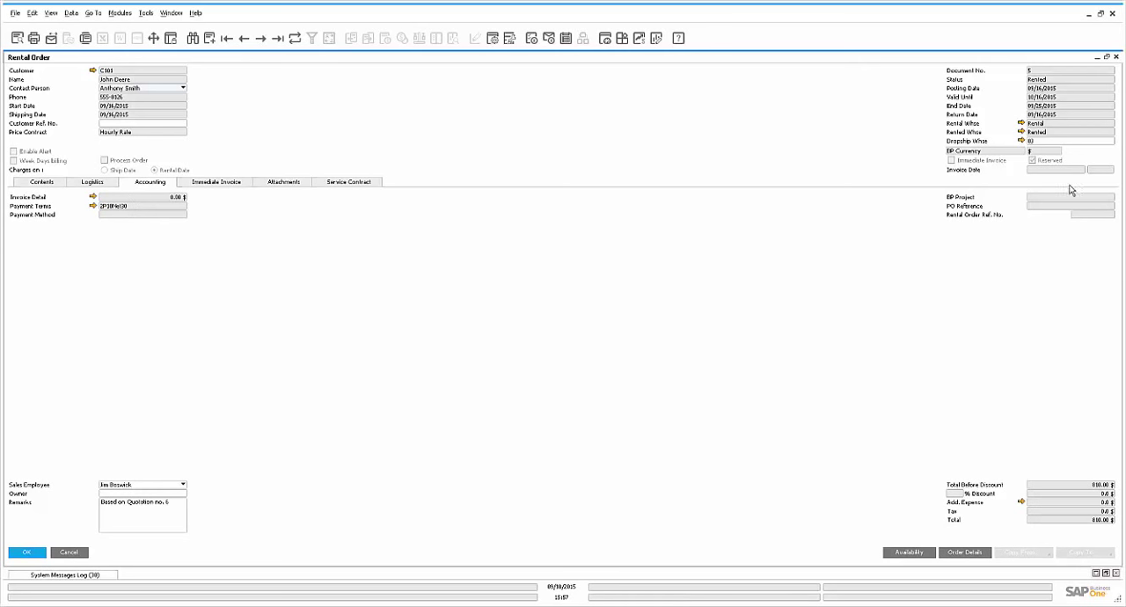
pyautogui.click(238, 185)
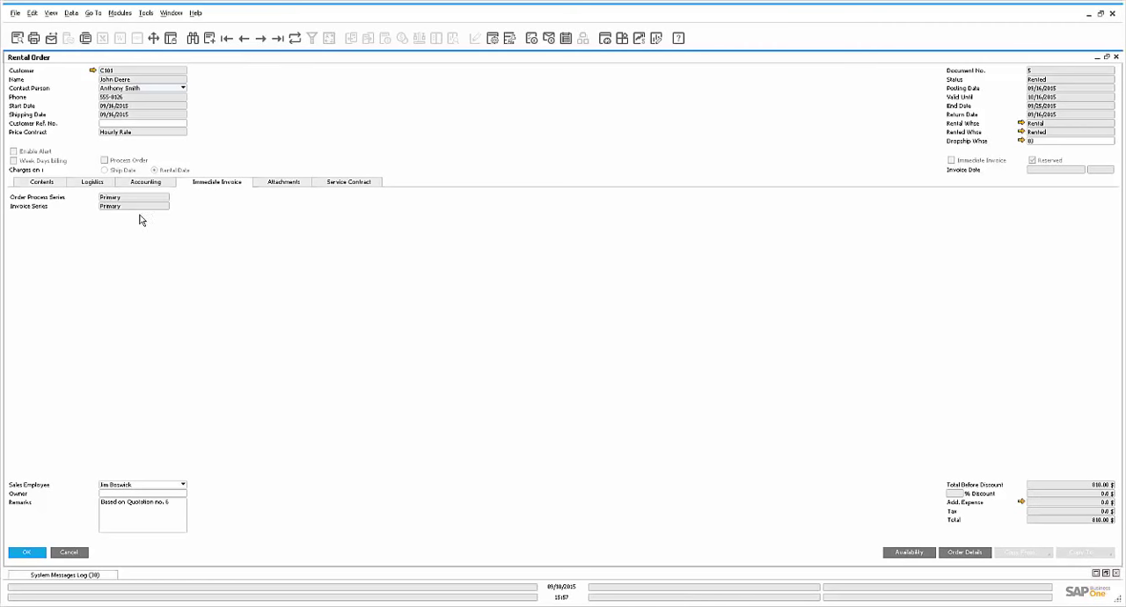
pyautogui.click(285, 180)
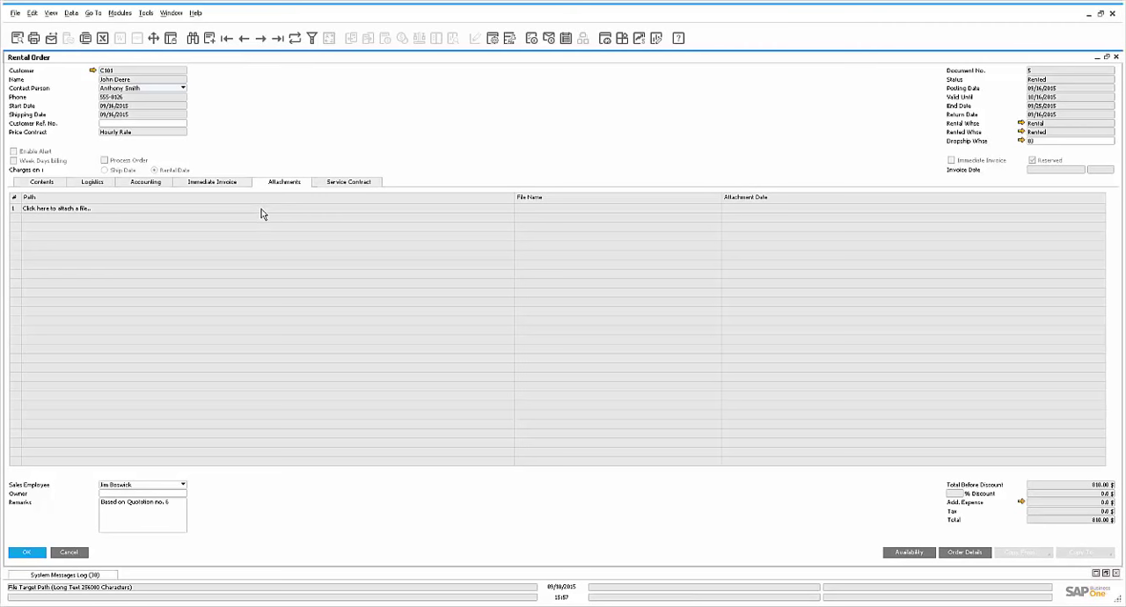
# Open the service call linked to the order's service contract and examine the available call types
pyautogui.click(352, 182)
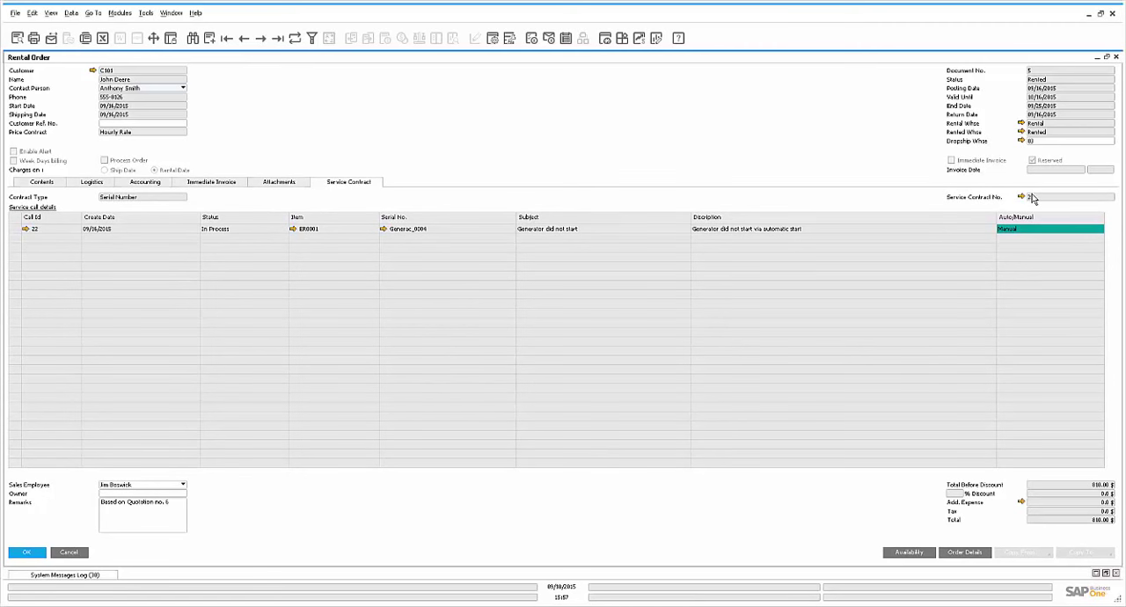
pyautogui.click(26, 229)
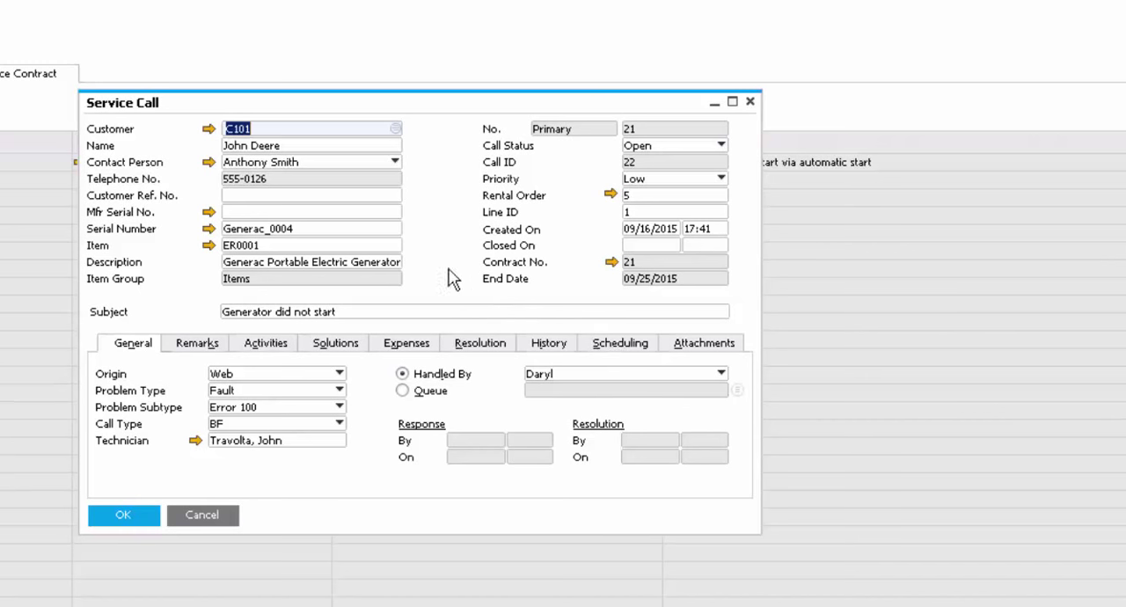
pyautogui.click(338, 424)
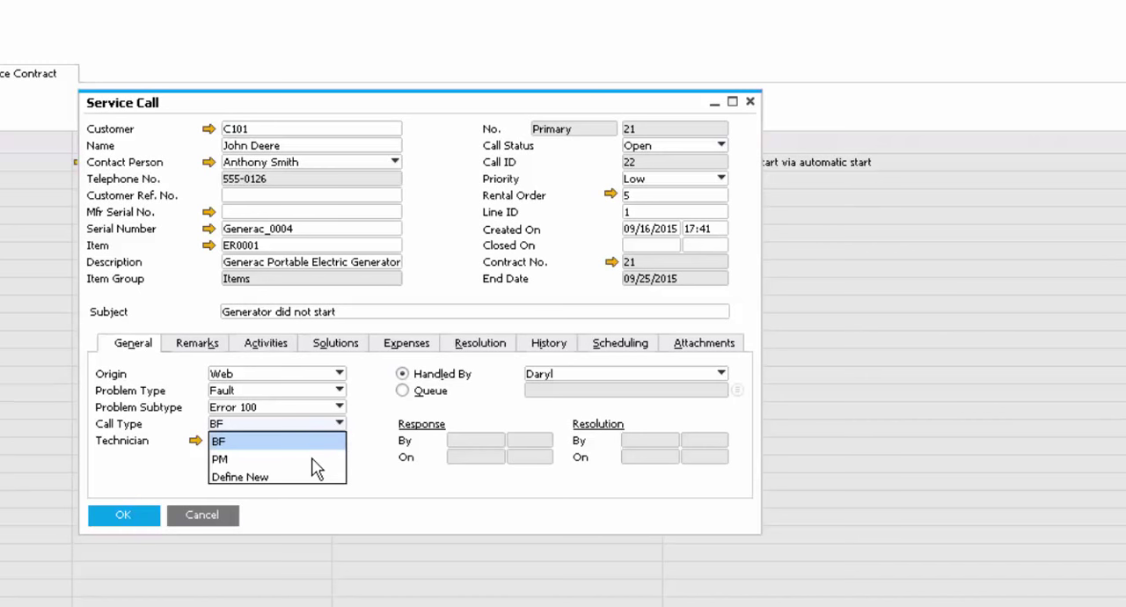
pyautogui.click(379, 433)
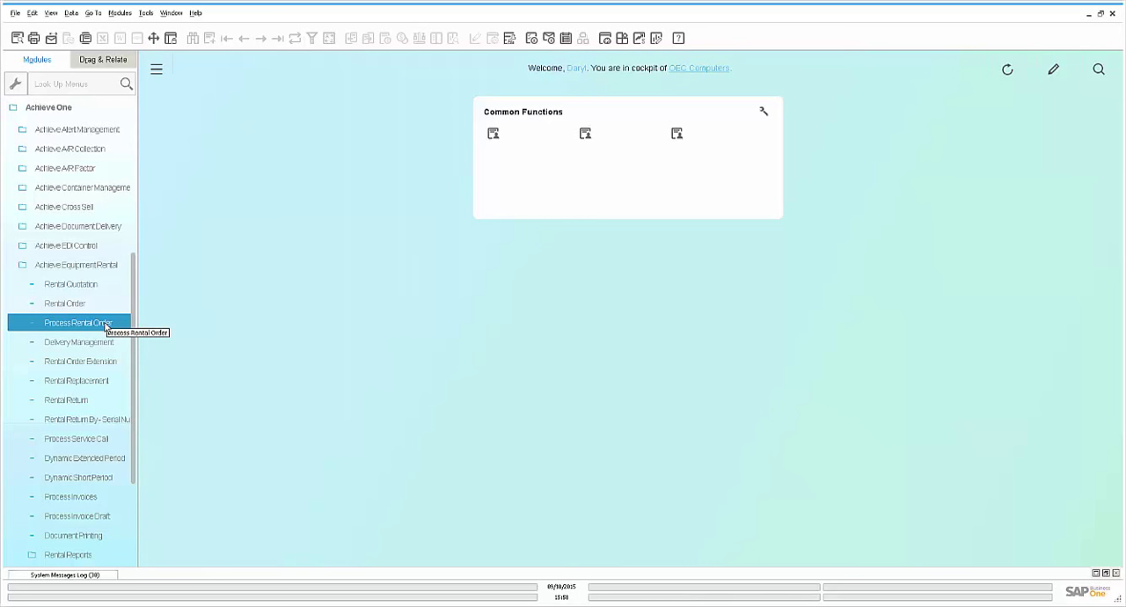
# Examine the selection criteria for processing rental orders, including the delivery types, and for delivery management, cancelling both
pyautogui.click(107, 323)
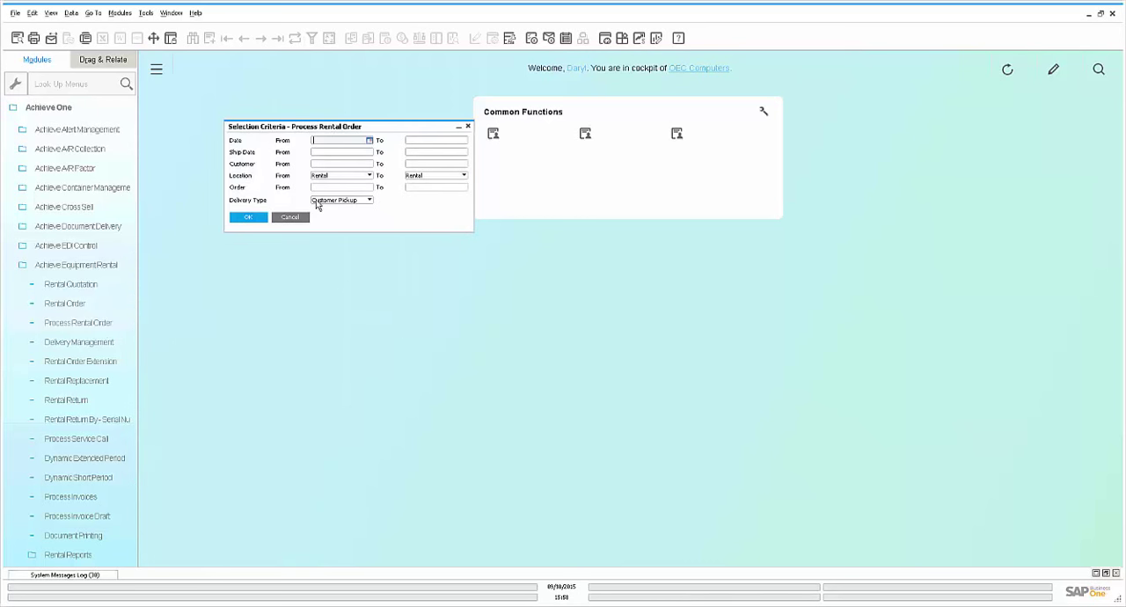
pyautogui.click(351, 200)
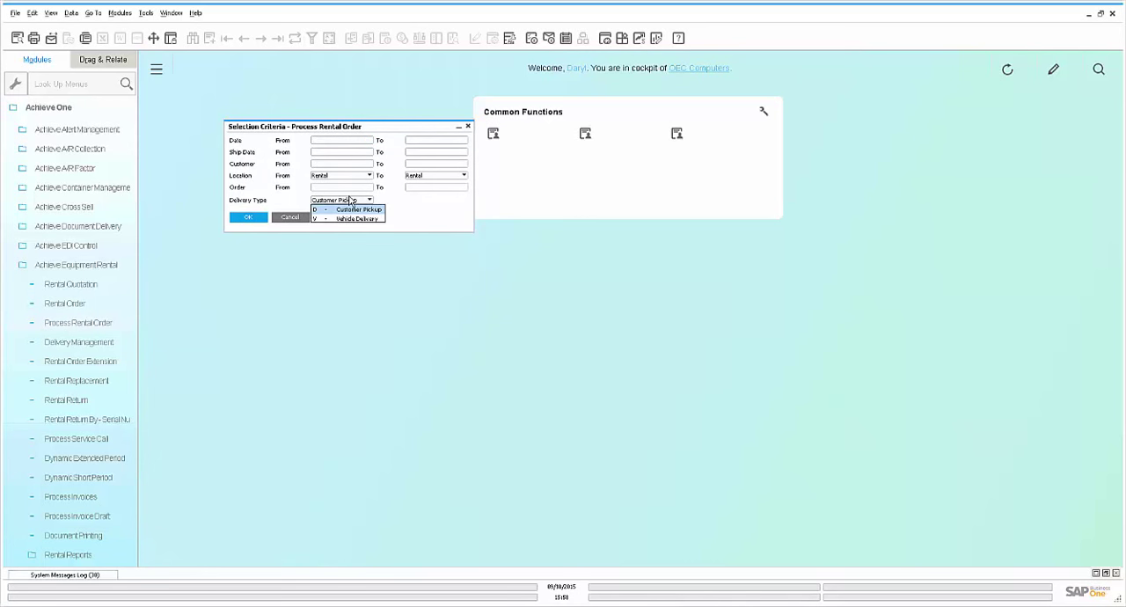
pyautogui.click(350, 201)
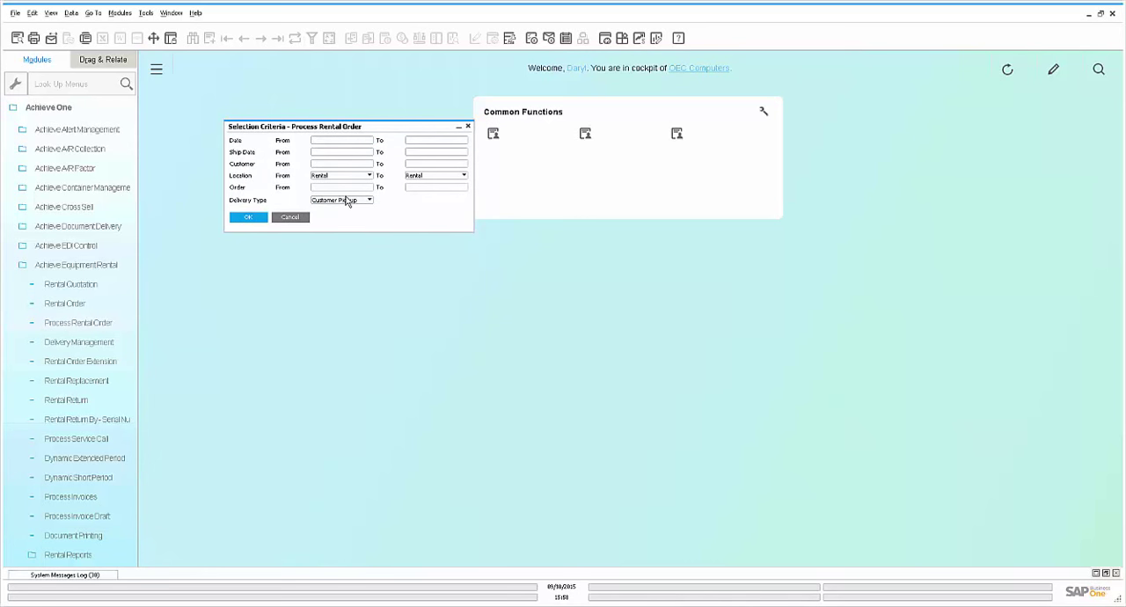
pyautogui.click(291, 217)
pyautogui.click(114, 341)
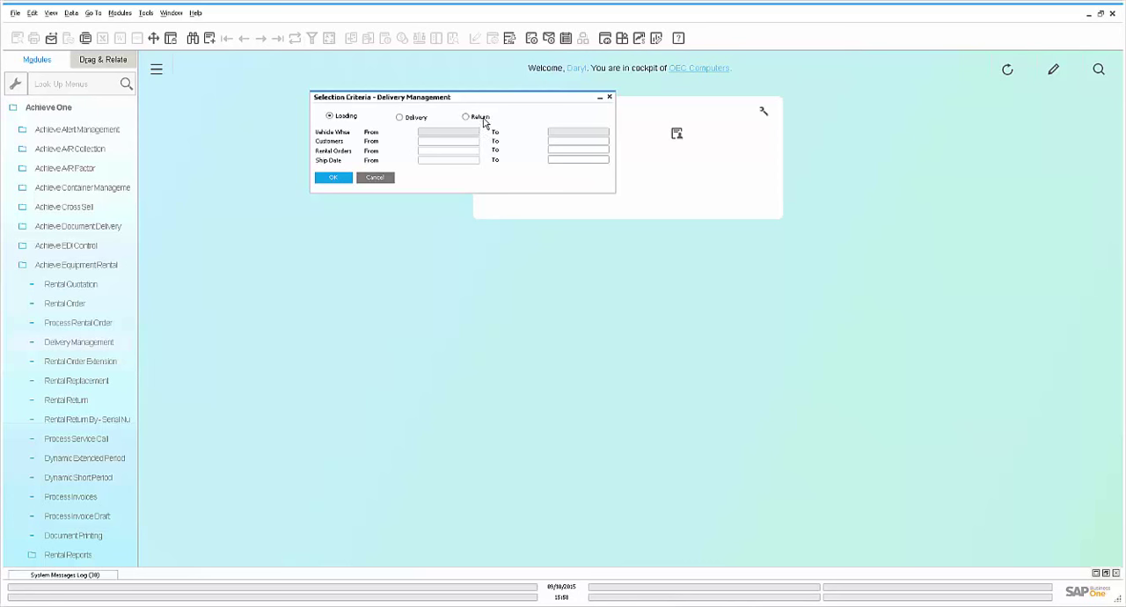
pyautogui.click(375, 177)
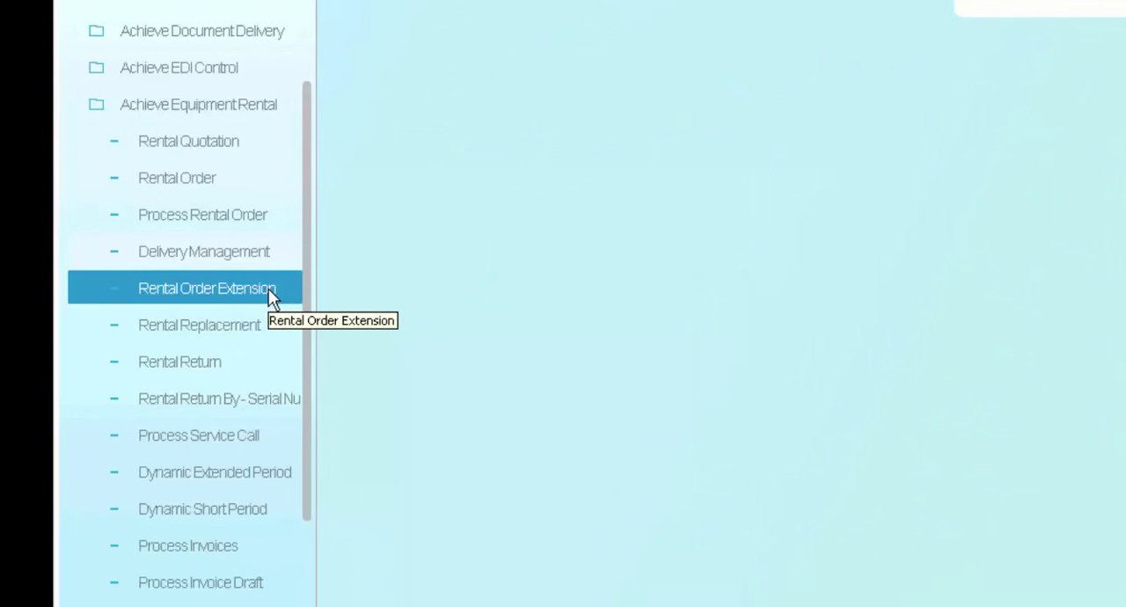
# Start a rental replacement with the default criteria for the PORTA-POTTY line (ER0002), using serial number PPSU_0004
pyautogui.click(256, 327)
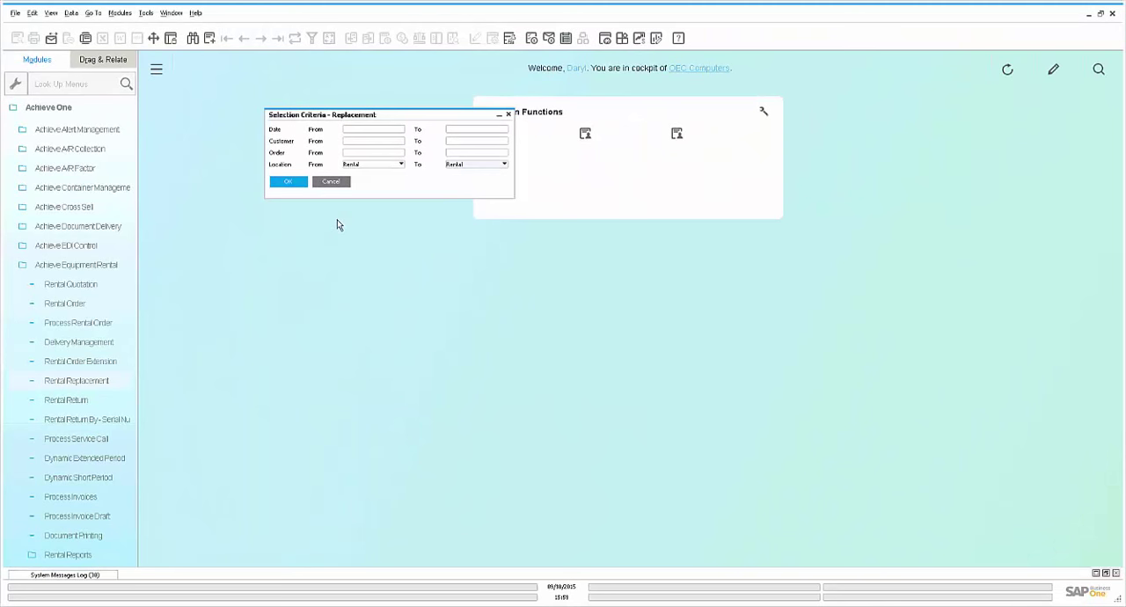
pyautogui.click(294, 185)
pyautogui.click(31, 122)
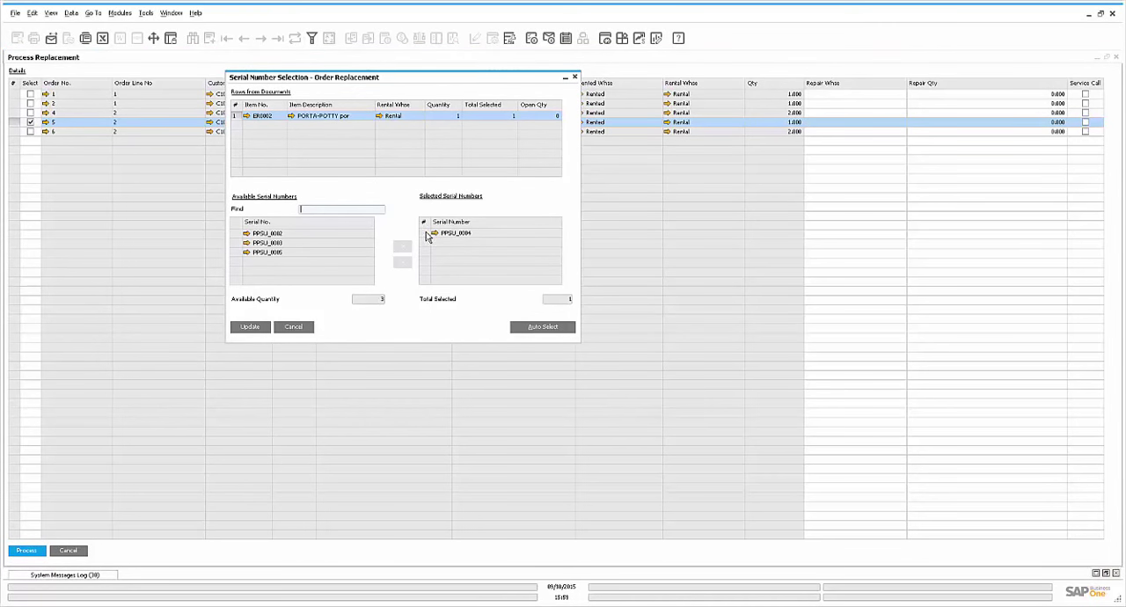
pyautogui.click(459, 234)
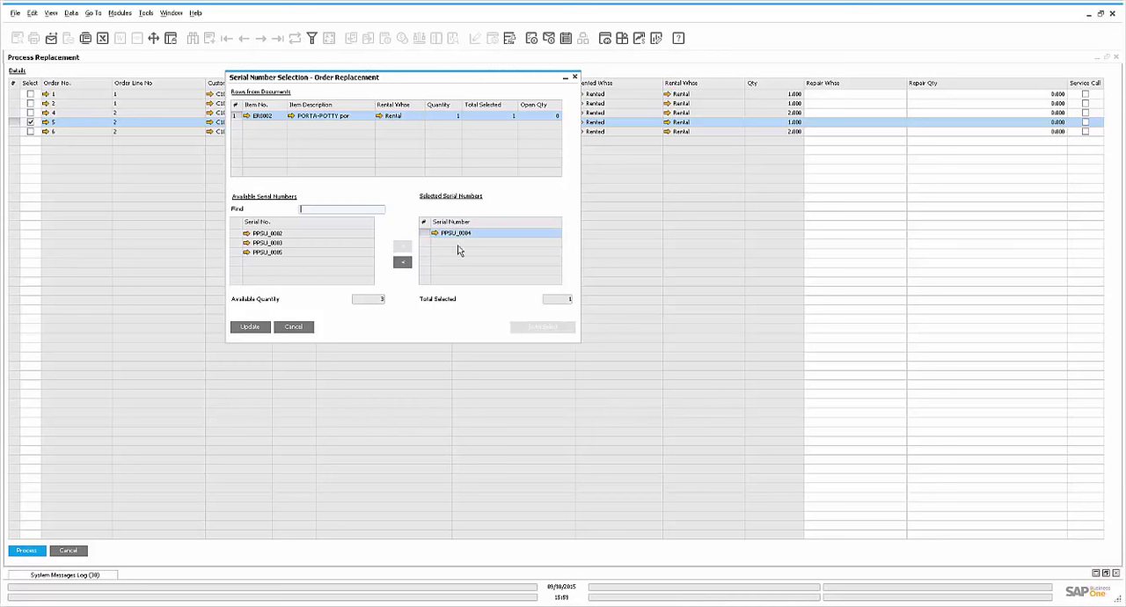
pyautogui.click(251, 327)
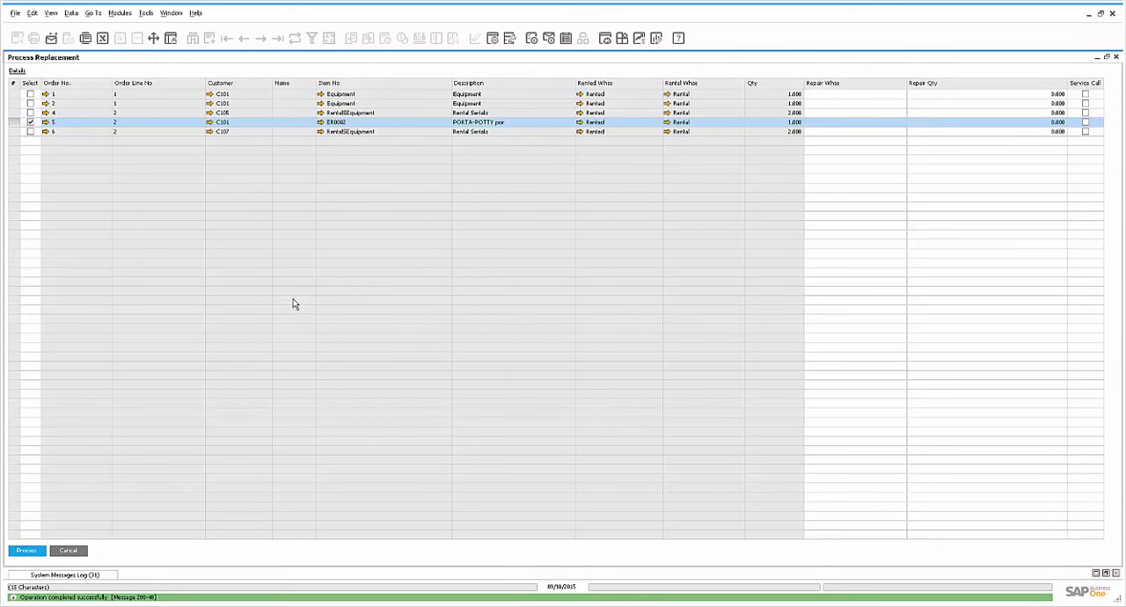
# Set the ER0002 line's repair warehouse to Repair and repair quantity to 1, and flag the line for a service call
pyautogui.click(897, 122)
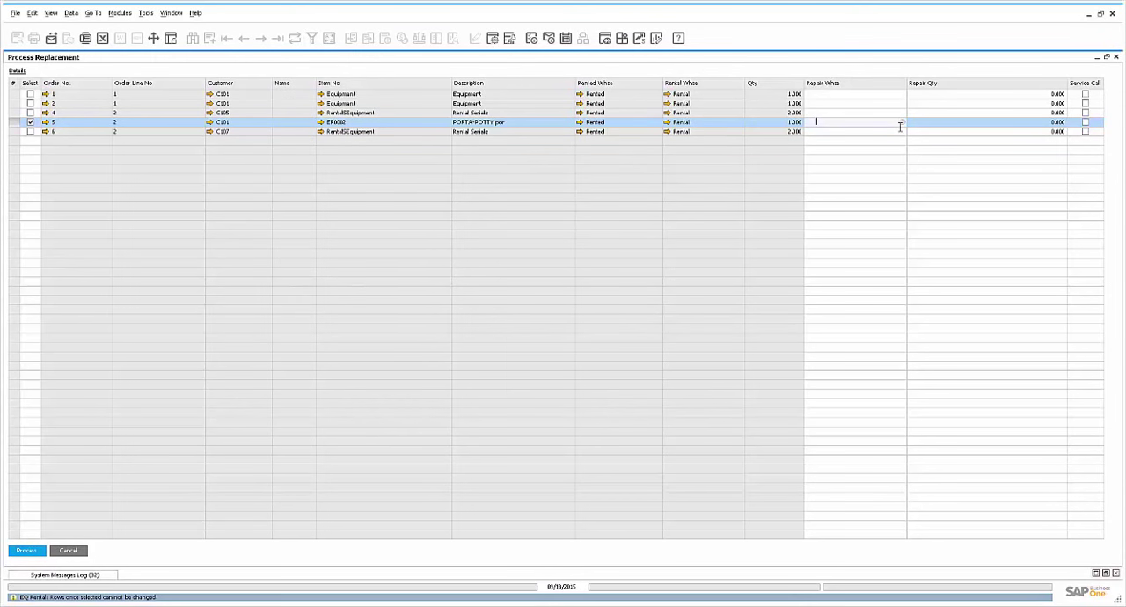
pyautogui.click(902, 123)
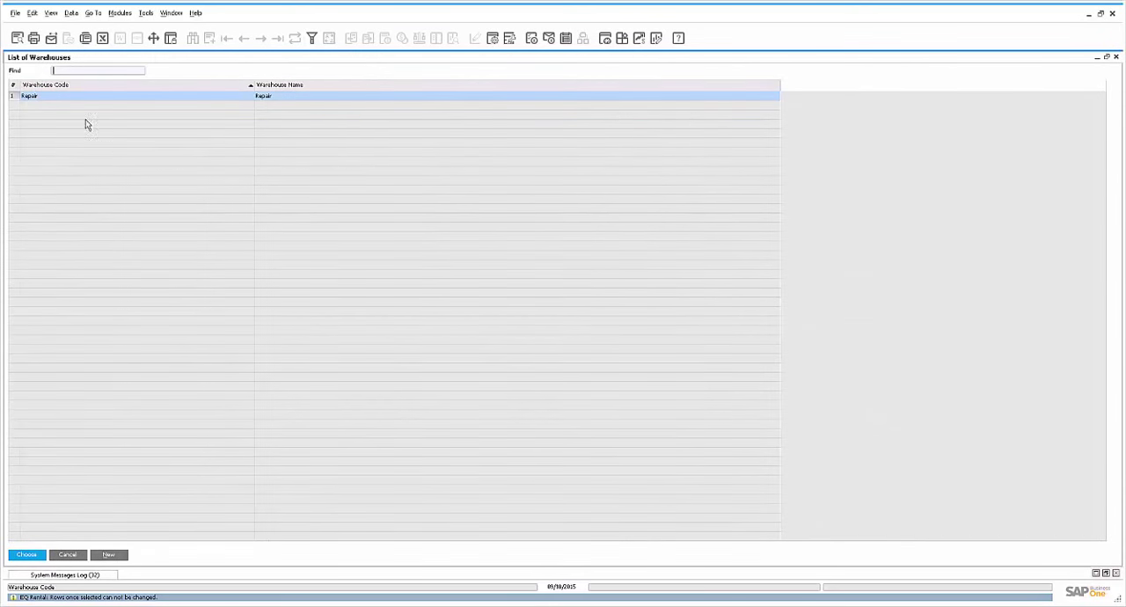
pyautogui.doubleClick(41, 97)
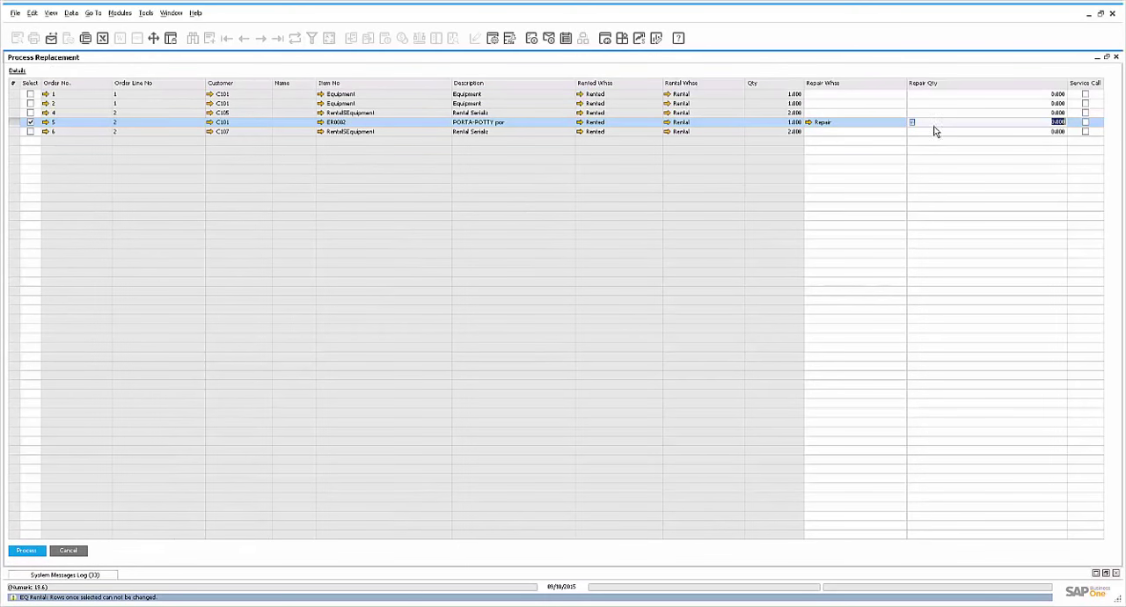
pyautogui.write('1')
pyautogui.click(1086, 122)
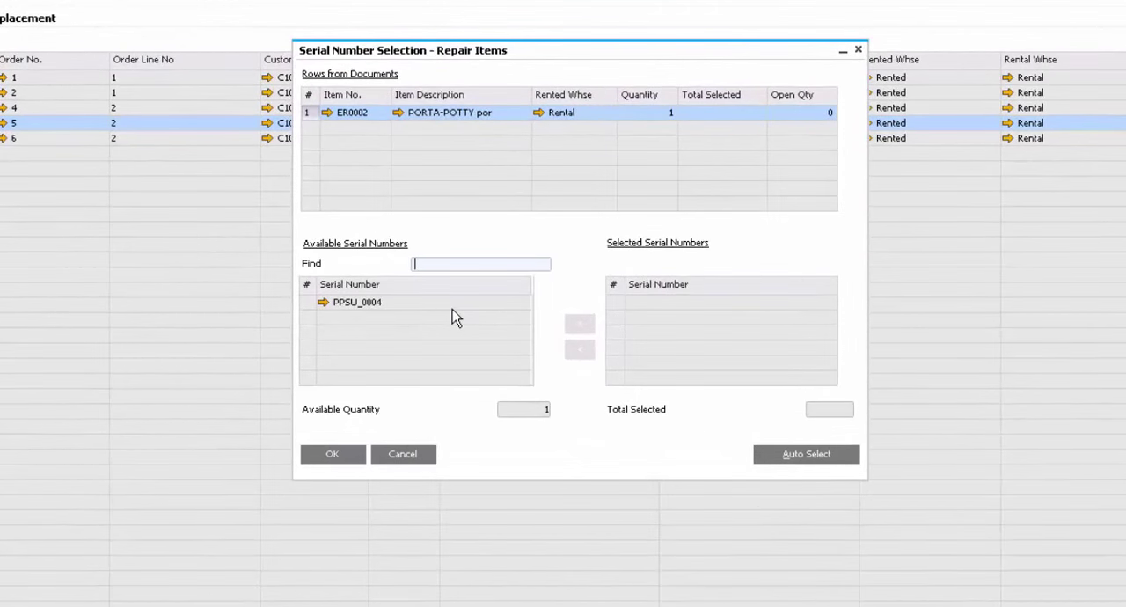
# Auto-select serial number PPSU_0004 as the repair item for the ER0002 line and confirm the selection
pyautogui.click(779, 456)
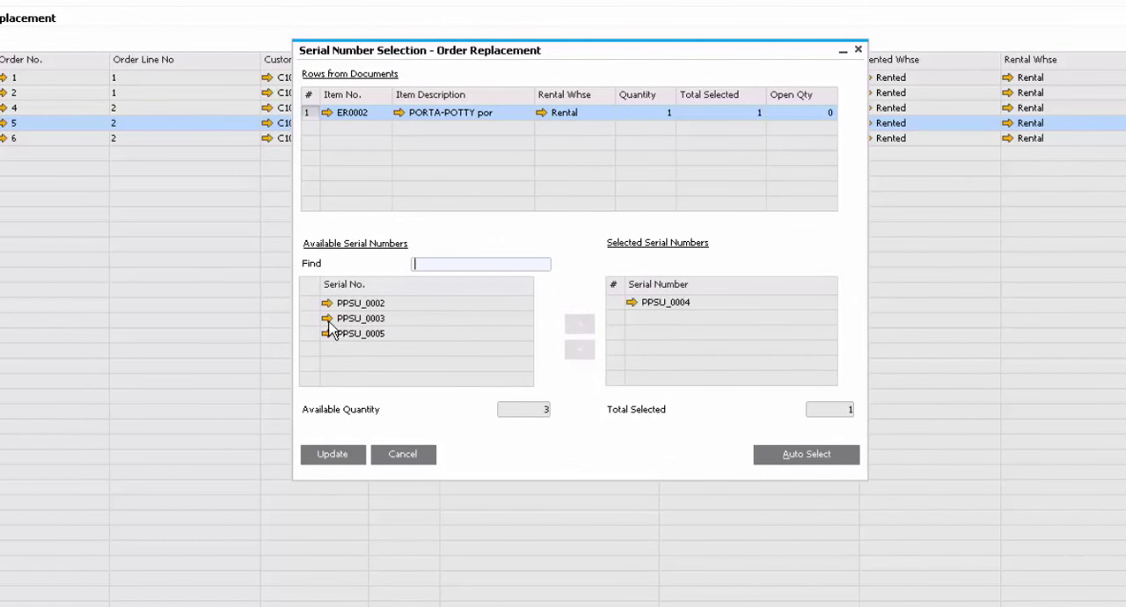
pyautogui.click(315, 305)
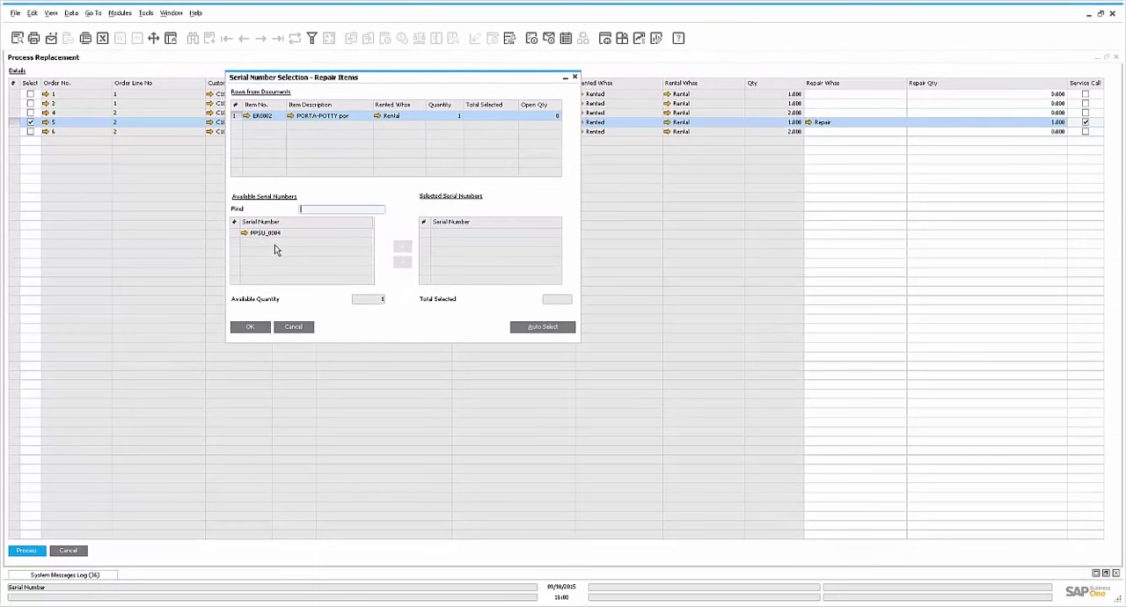
pyautogui.click(526, 326)
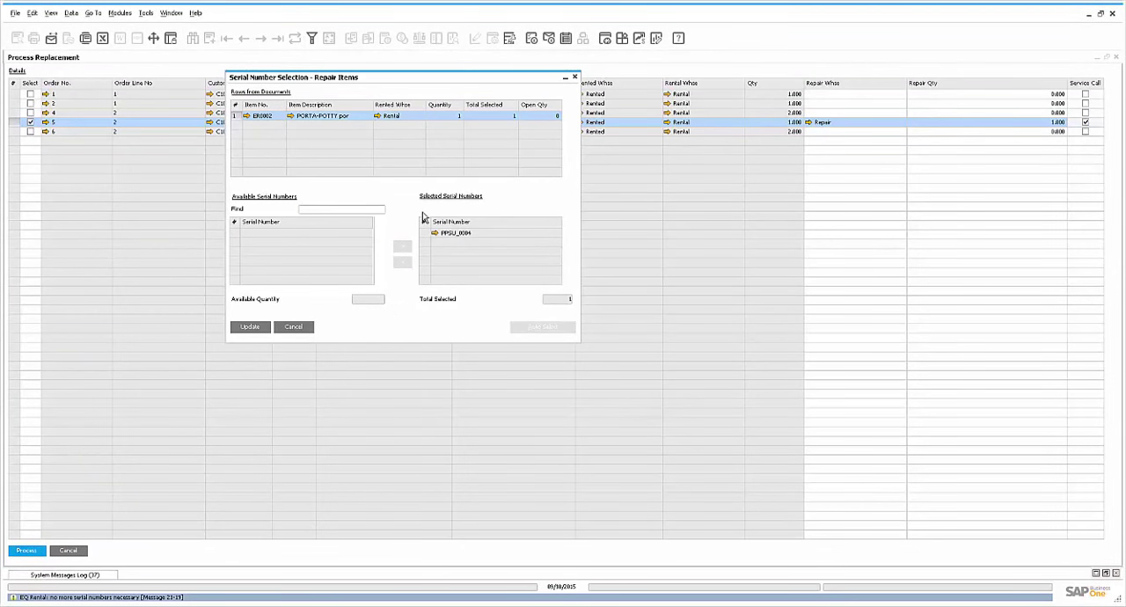
pyautogui.click(253, 326)
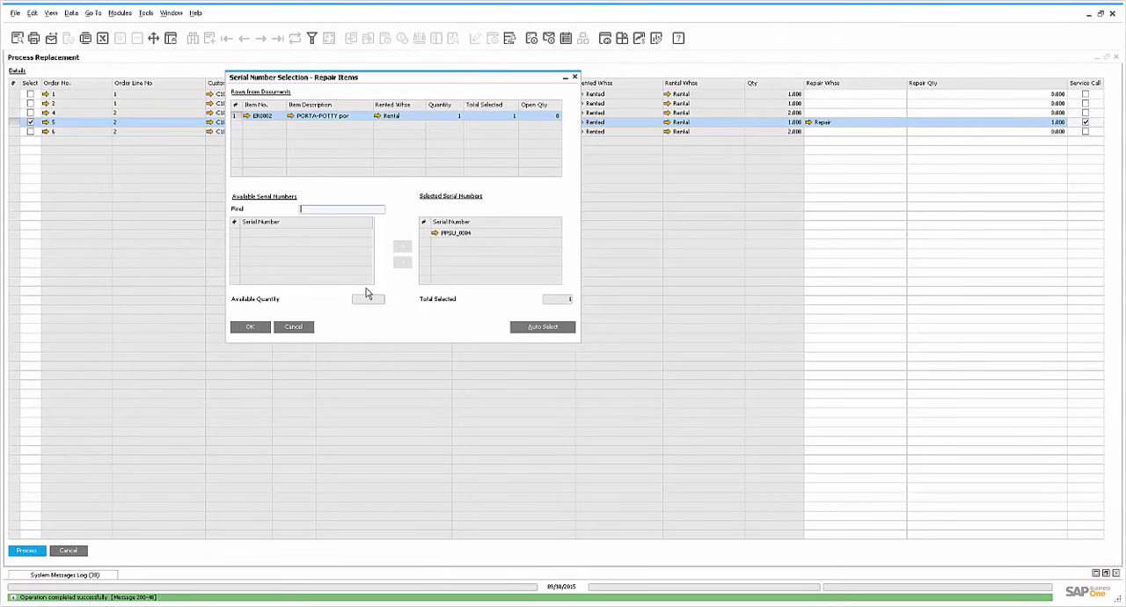
pyautogui.click(250, 326)
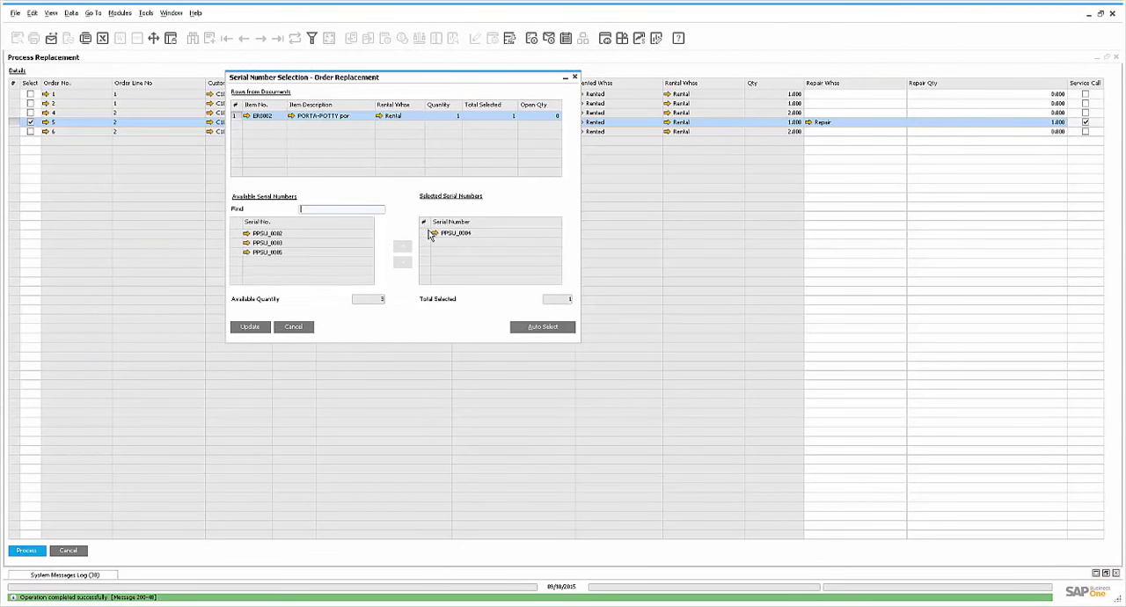
# Swap the selected serial number PPSU_0004 for PPSU_0003 in the order replacement
pyautogui.click(431, 234)
pyautogui.click(403, 262)
pyautogui.click(357, 244)
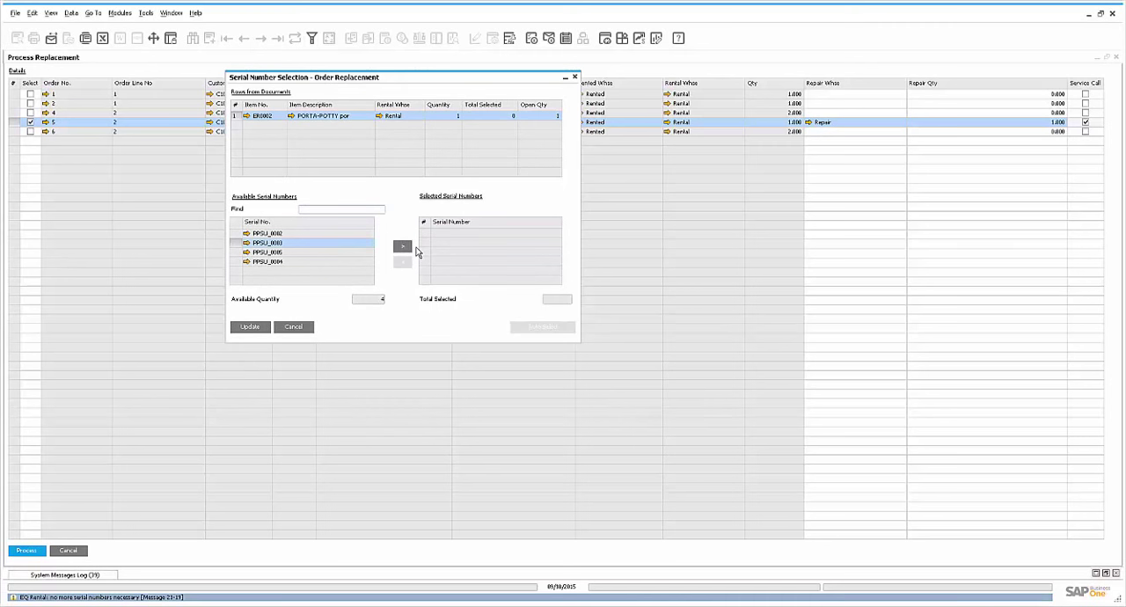
pyautogui.click(404, 249)
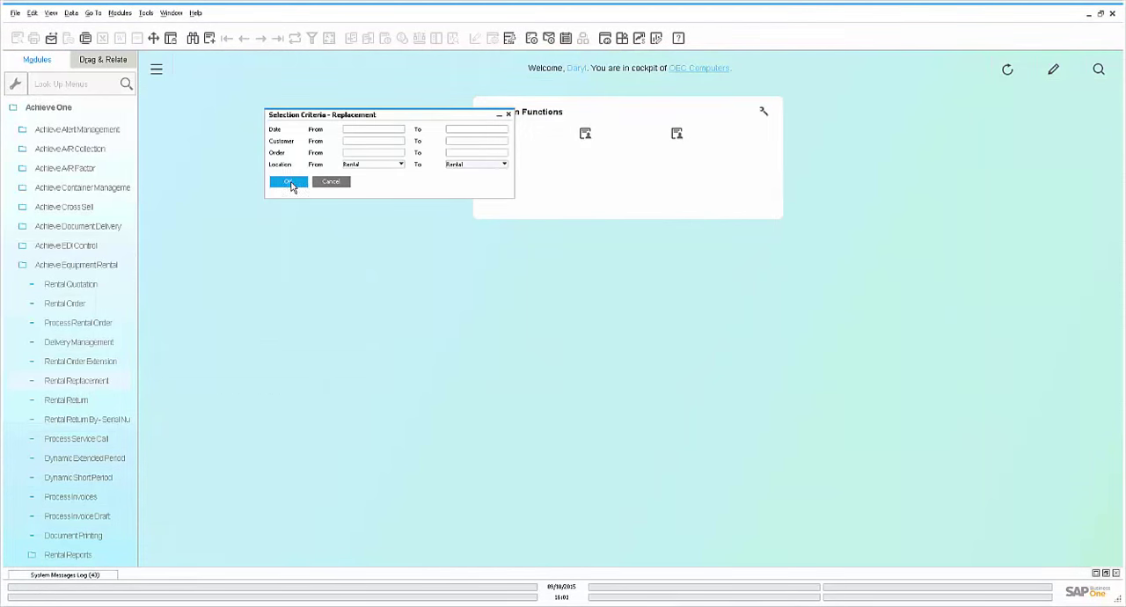
# Restart the rental replacement for the PORTA-POTTY line (ER0002) with repair warehouse Repair, repair quantity 1 and the service call flagged
pyautogui.click(290, 183)
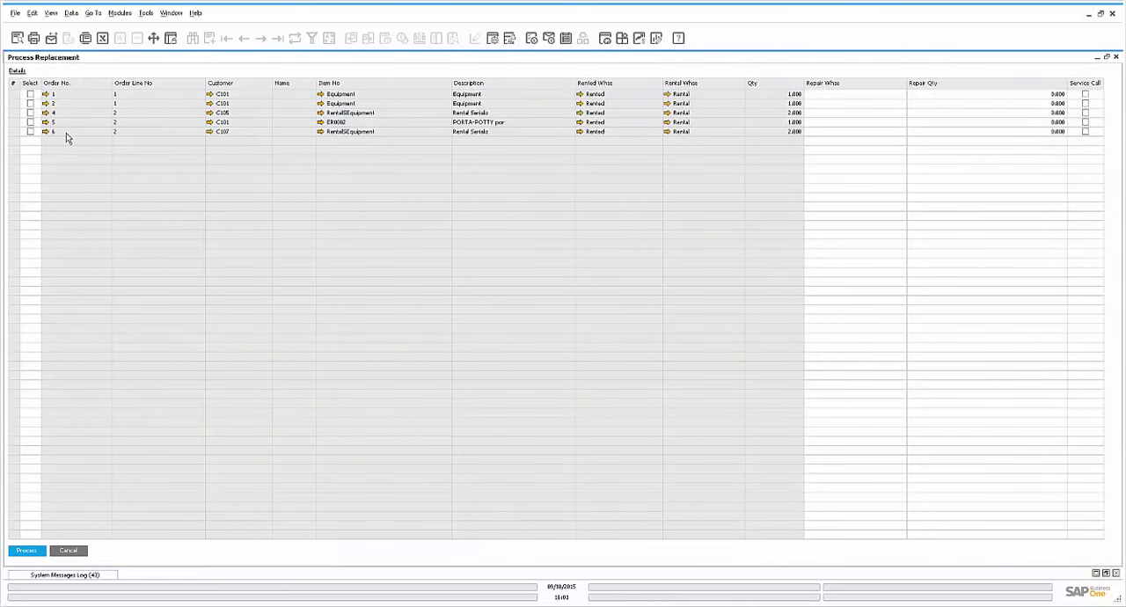
pyautogui.click(30, 122)
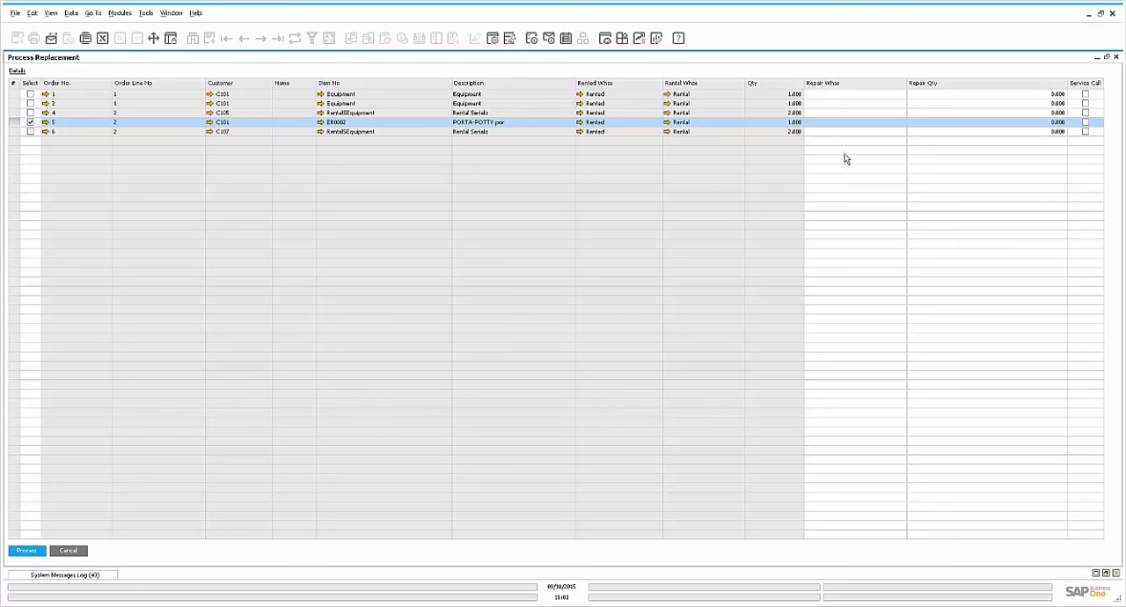
pyautogui.click(899, 124)
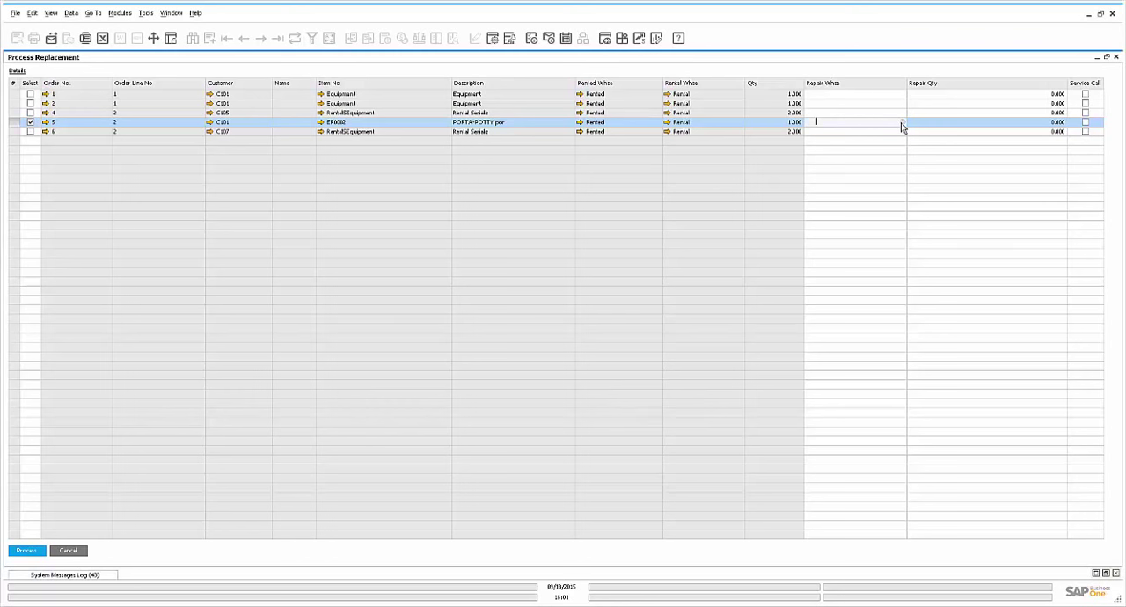
pyautogui.click(901, 124)
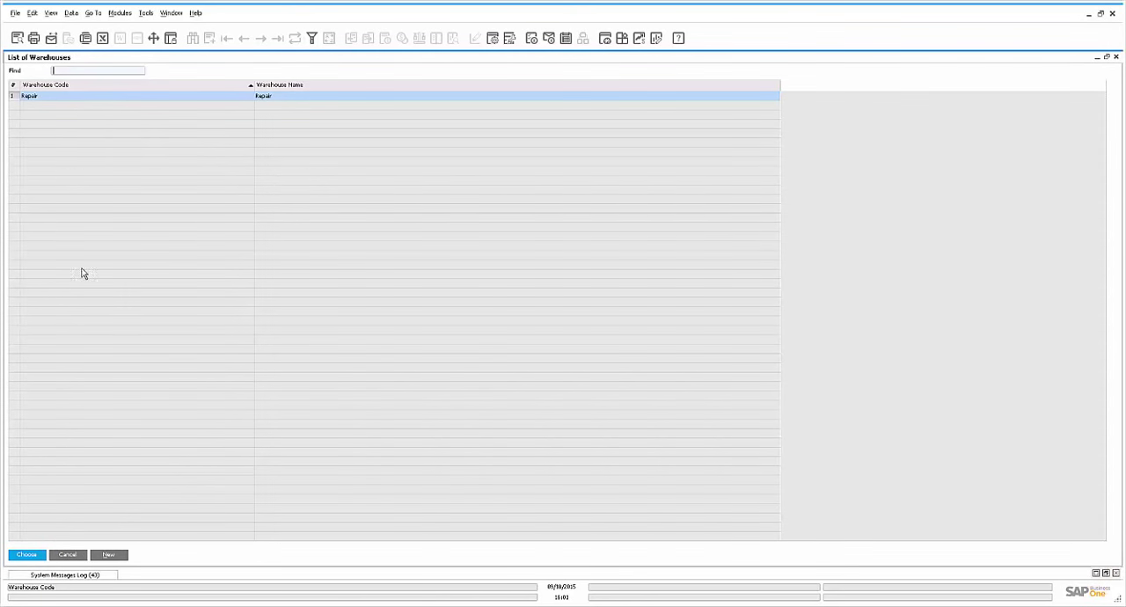
pyautogui.click(33, 555)
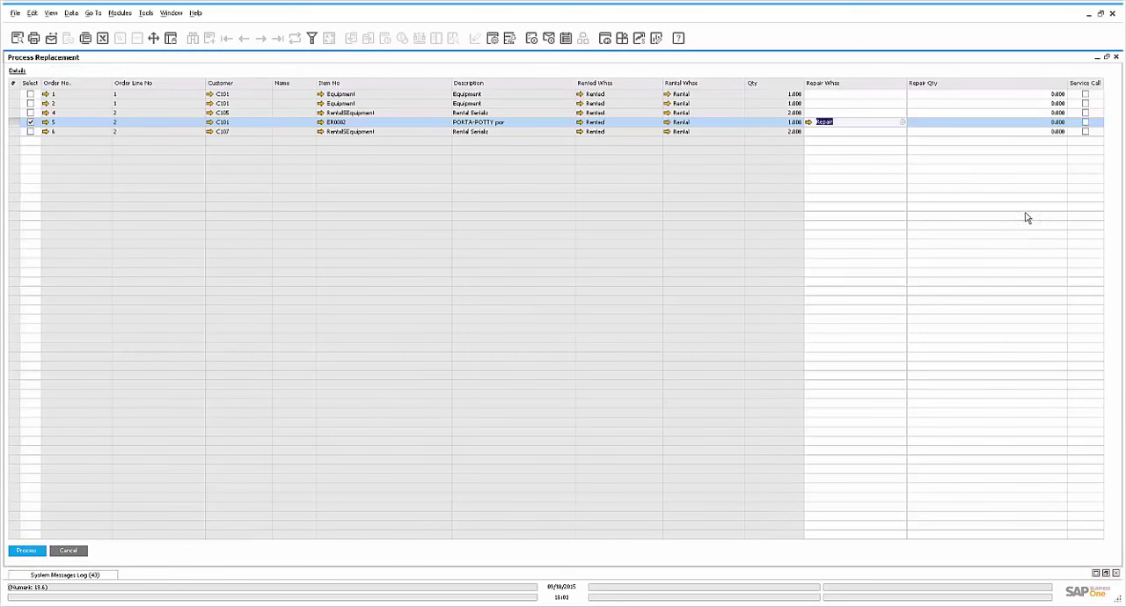
pyautogui.press('Tab')
pyautogui.write('1')
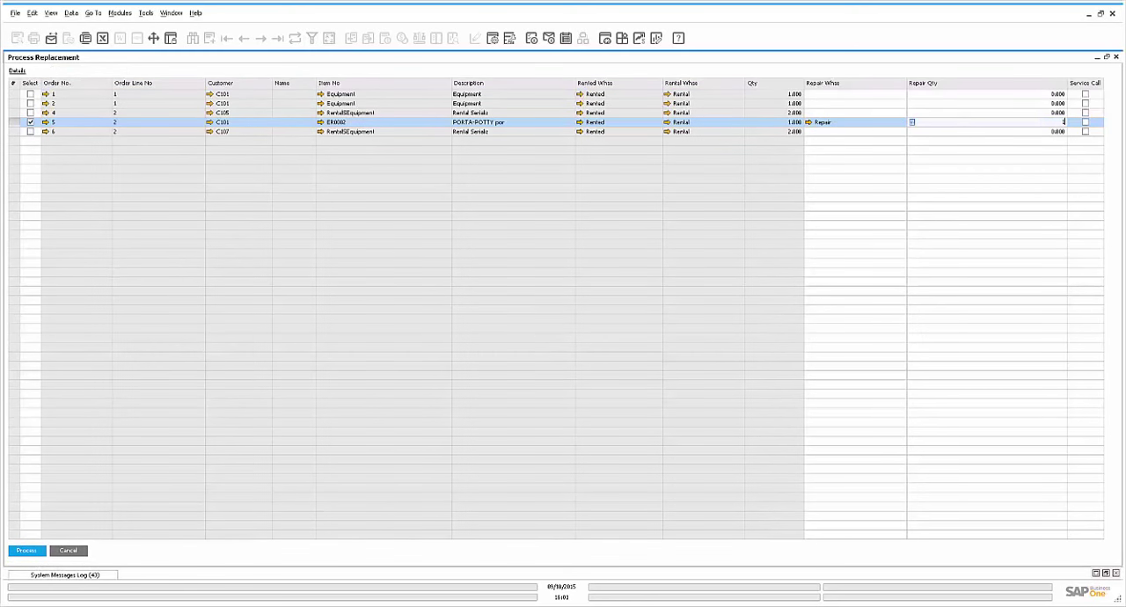
pyautogui.press('Tab')
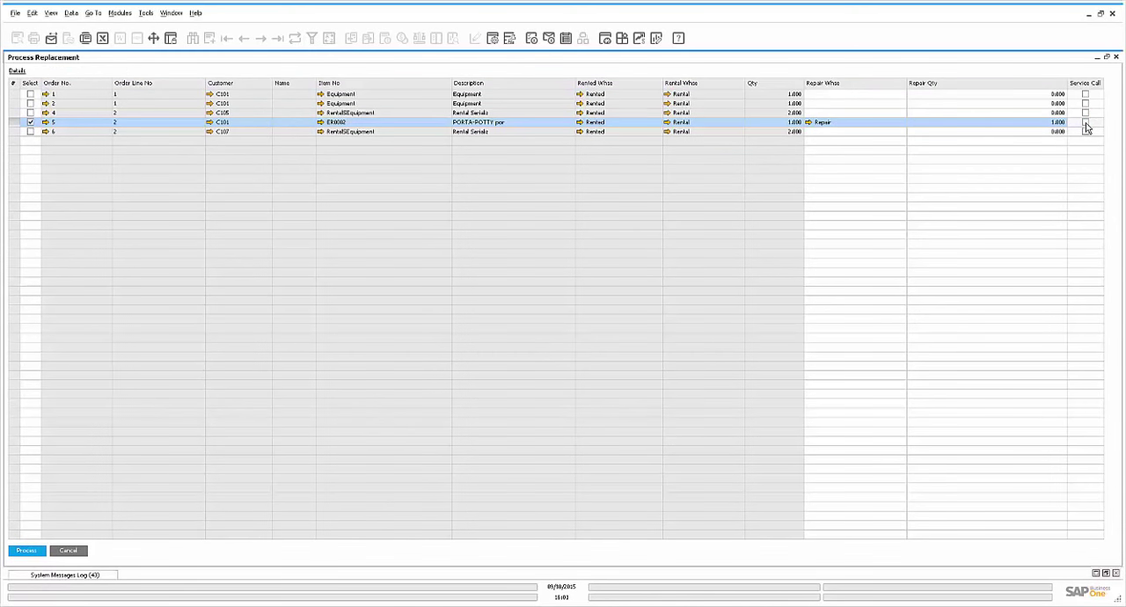
pyautogui.click(1086, 124)
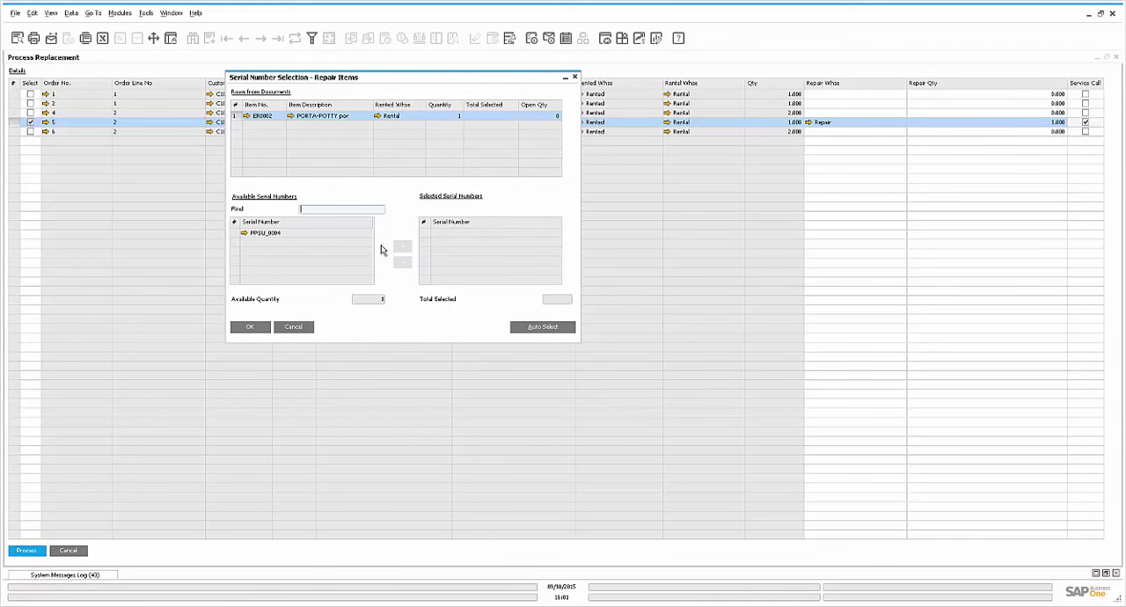
# Assign serial number PPSU_0004 for repair and PPSU_0002 as its order replacement, closing the replacement criteria
pyautogui.click(518, 326)
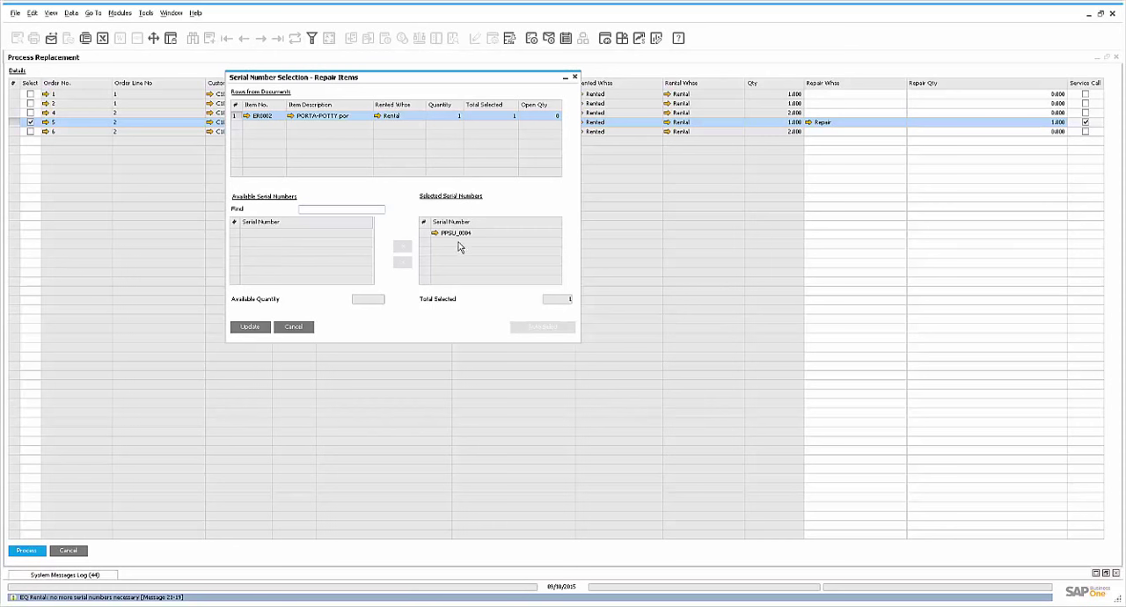
pyautogui.click(253, 327)
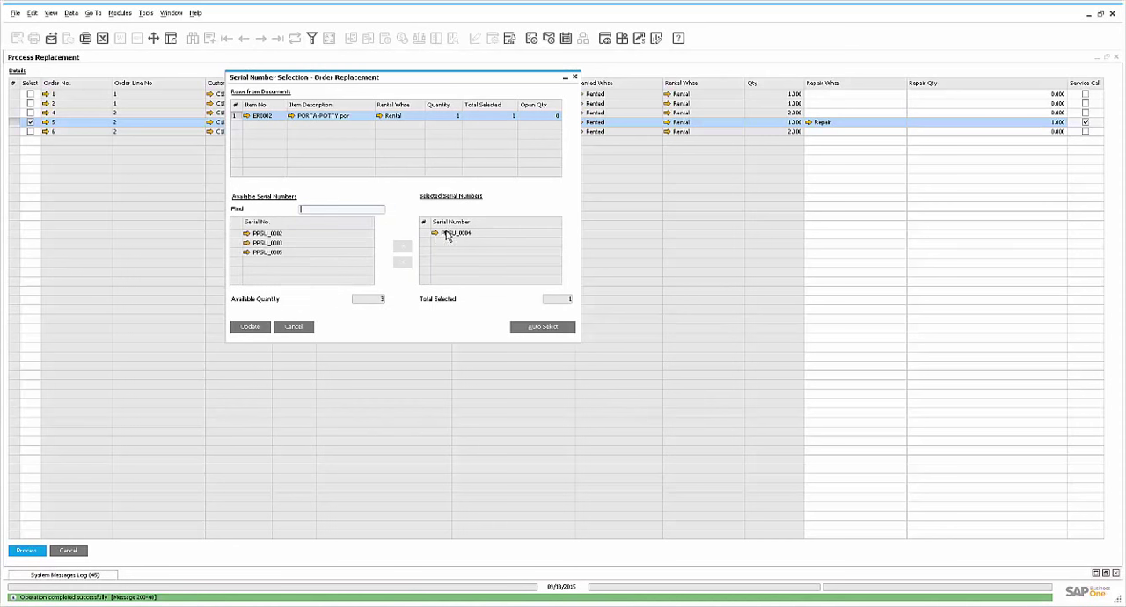
pyautogui.click(426, 234)
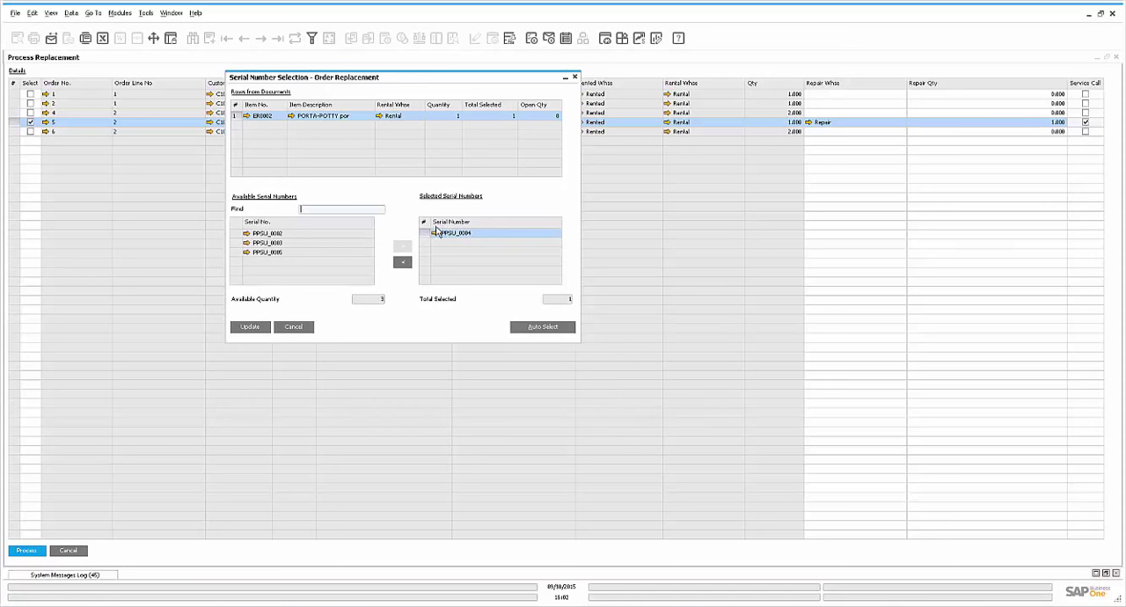
pyautogui.click(403, 263)
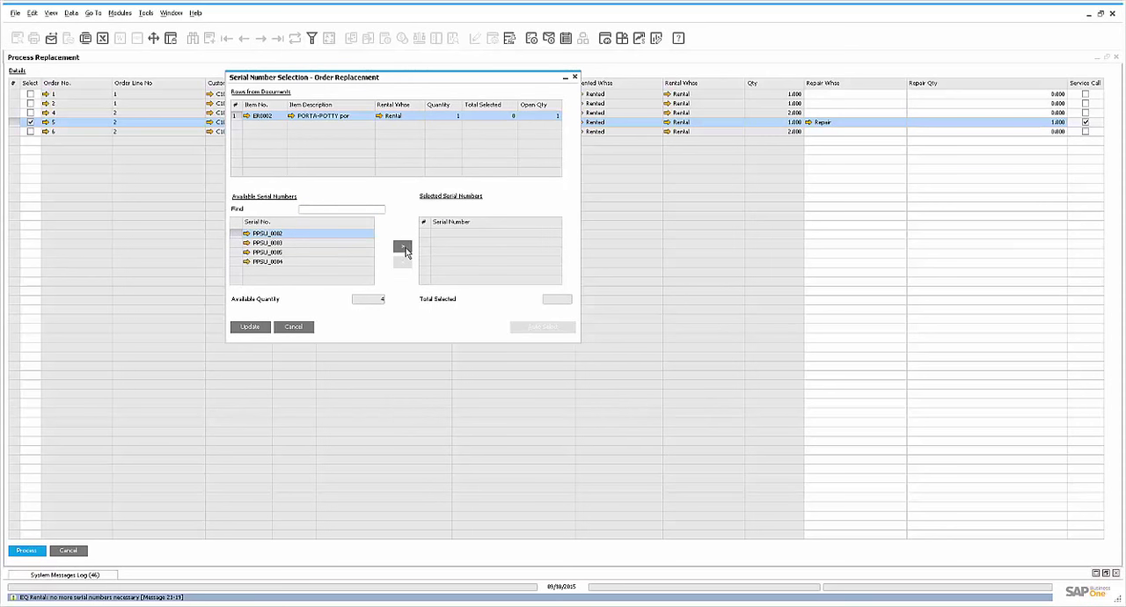
pyautogui.click(406, 251)
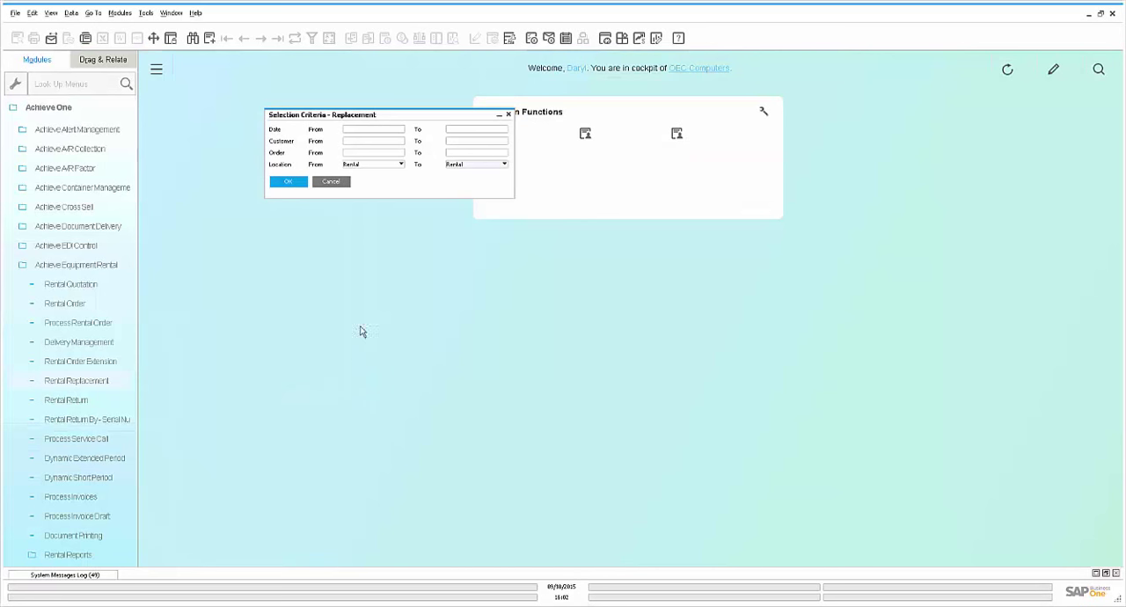
pyautogui.click(343, 182)
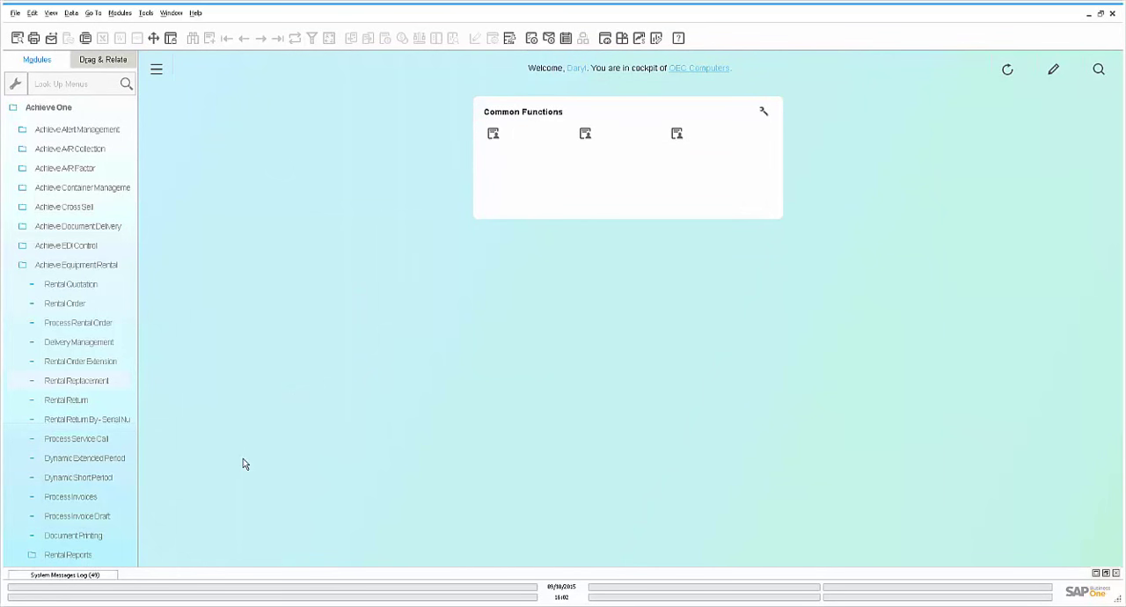
# Start a rental return for the customer John Deere
pyautogui.click(81, 402)
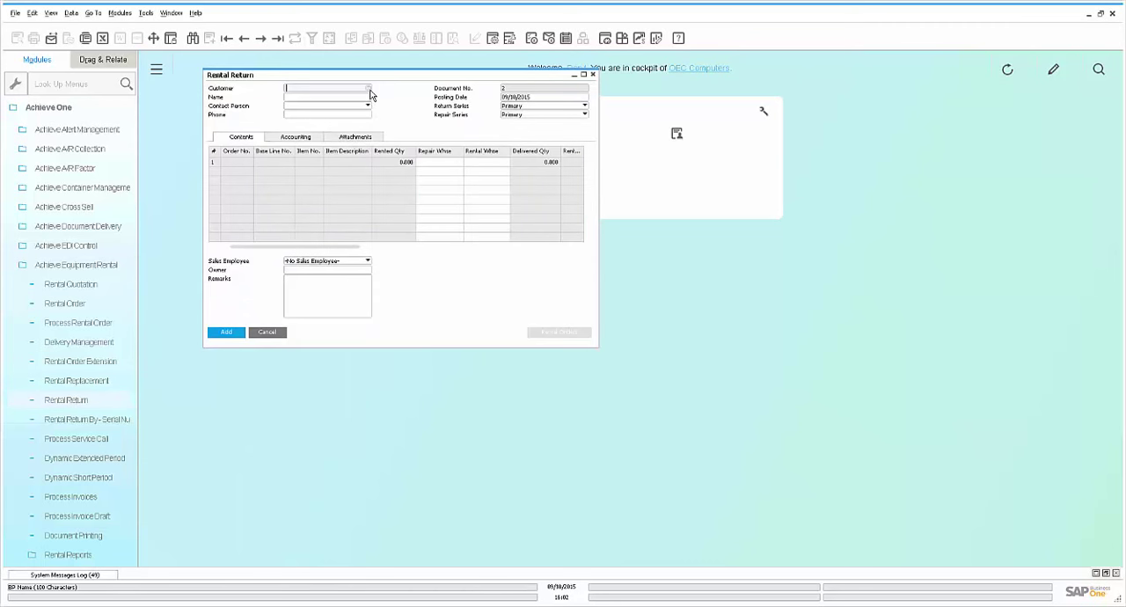
pyautogui.click(369, 89)
pyautogui.doubleClick(384, 195)
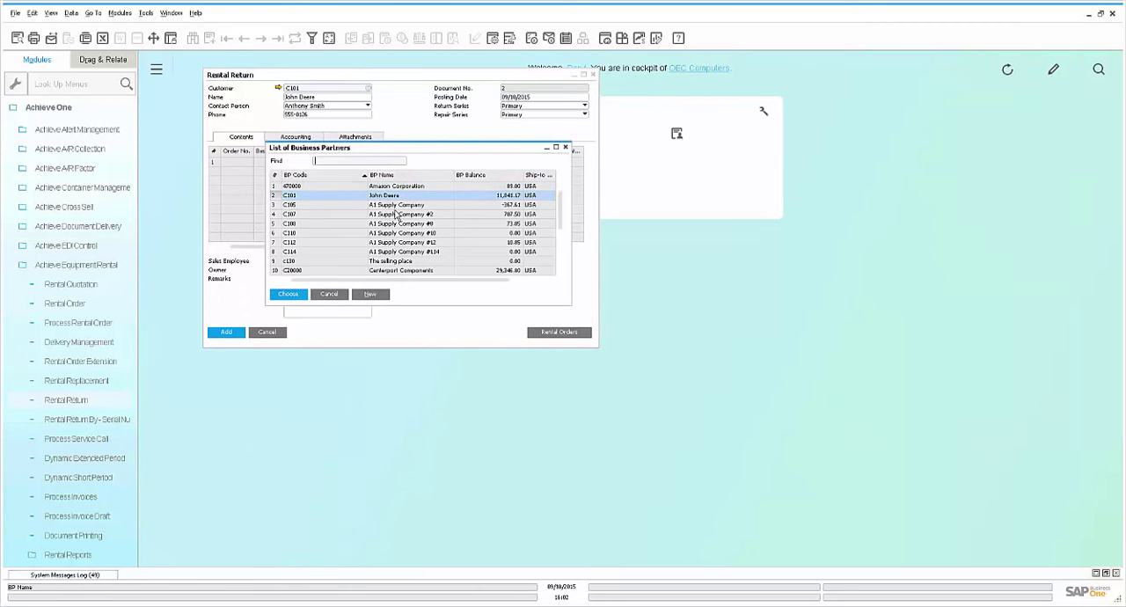
# Add the PORTA-POTTY portable washroom (ER0002) to the return from the rental order based on quotation no. 6
pyautogui.click(558, 333)
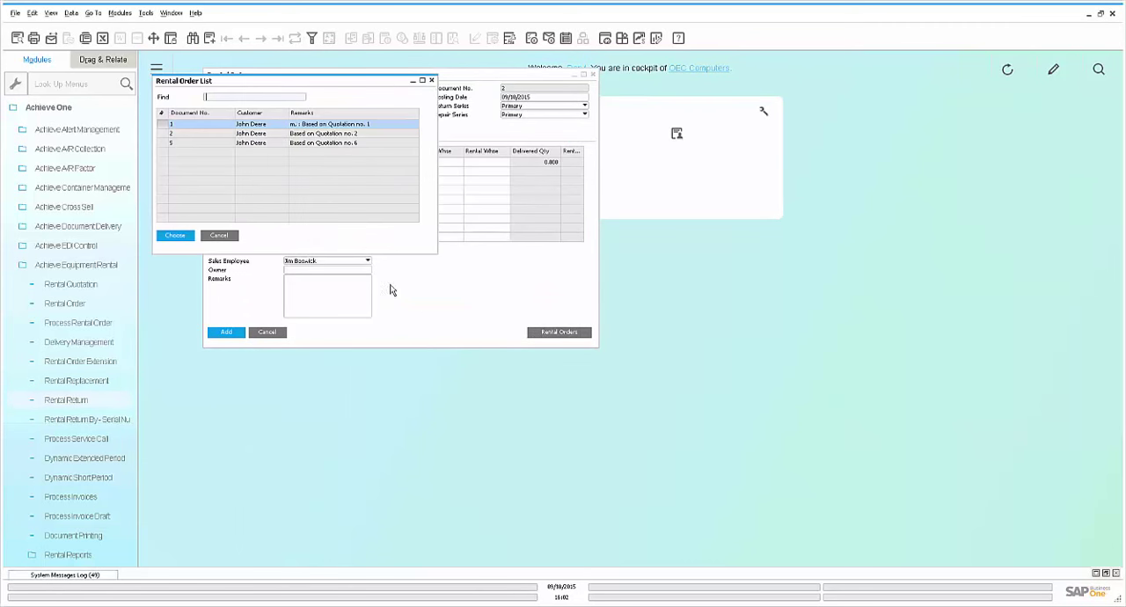
pyautogui.click(190, 144)
pyautogui.click(181, 236)
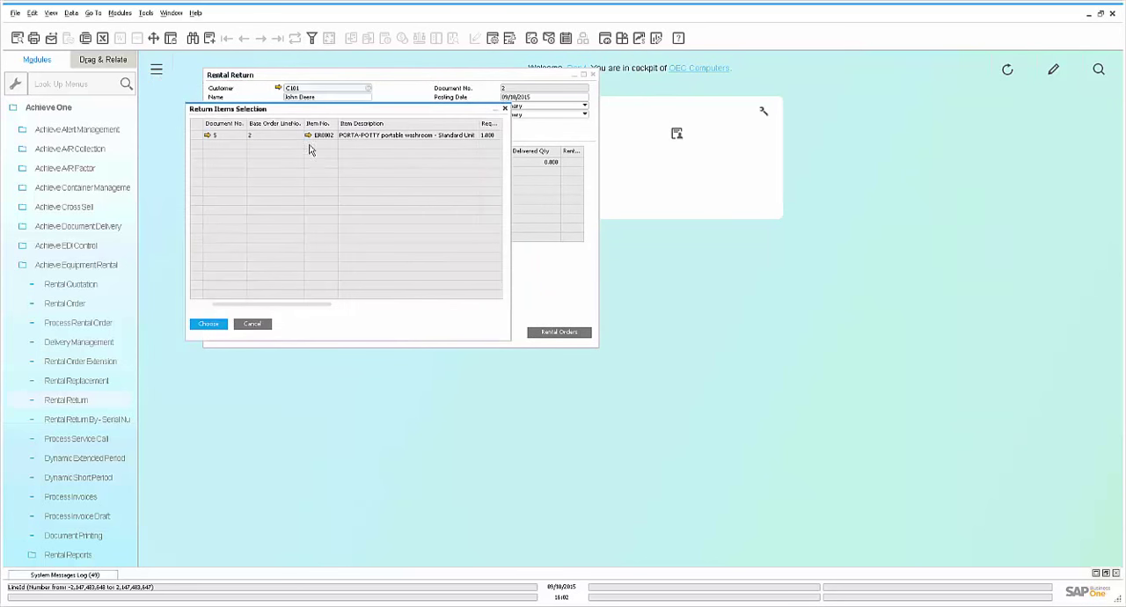
pyautogui.moveTo(324, 306); pyautogui.dragTo(370, 306)
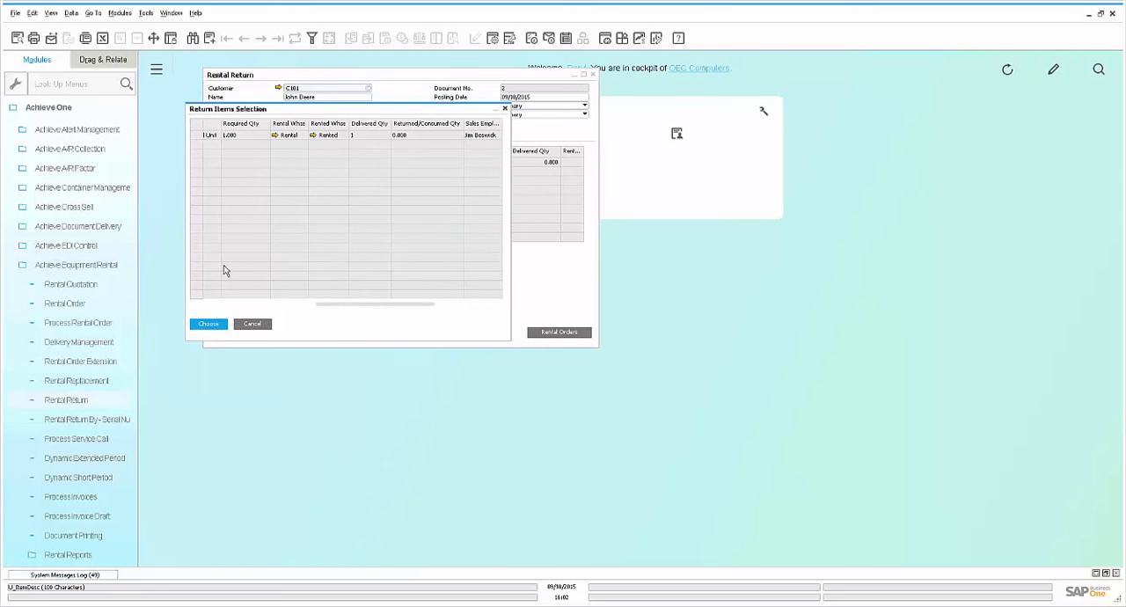
pyautogui.click(218, 324)
pyautogui.click(584, 75)
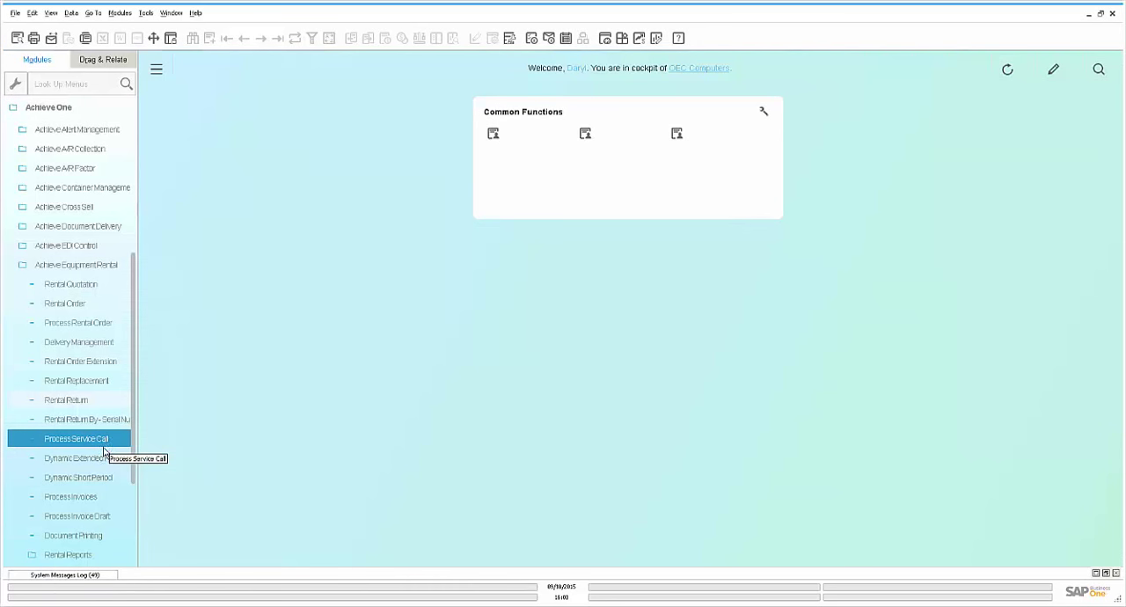
# Run the Rental Analysis report with the default criteria and examine its summary of rental orders
pyautogui.click(67, 554)
pyautogui.scroll(-5, 134, 483)
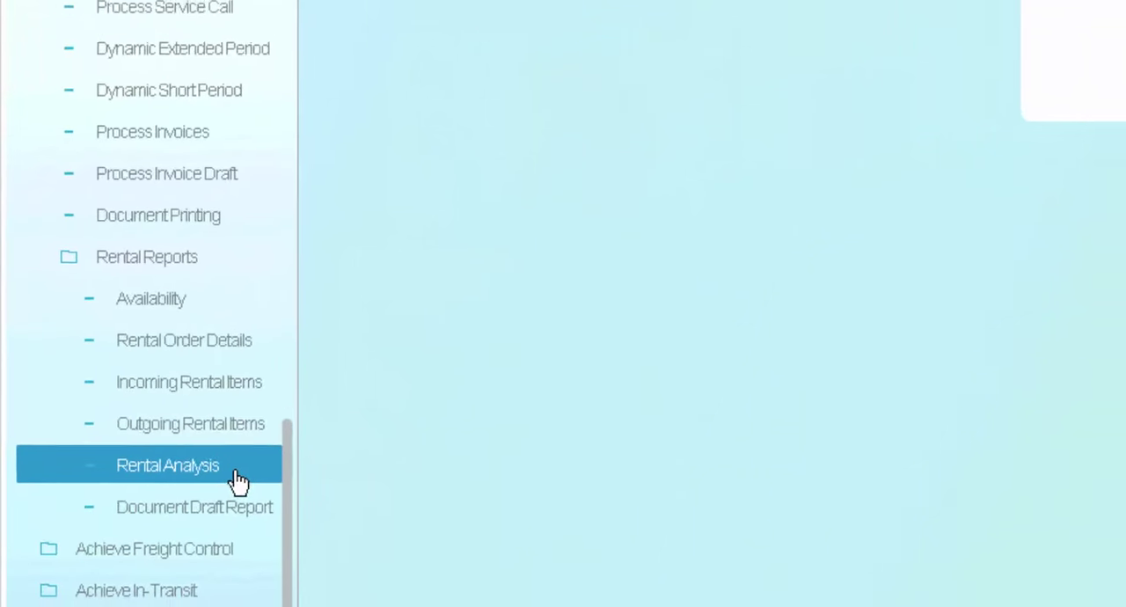
pyautogui.click(264, 471)
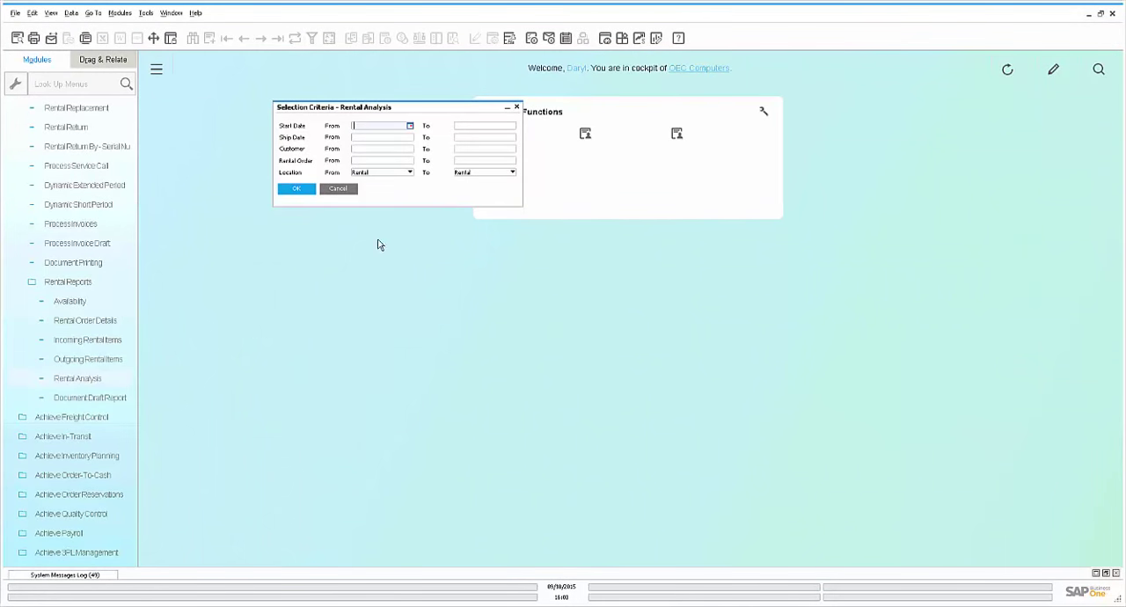
pyautogui.click(294, 192)
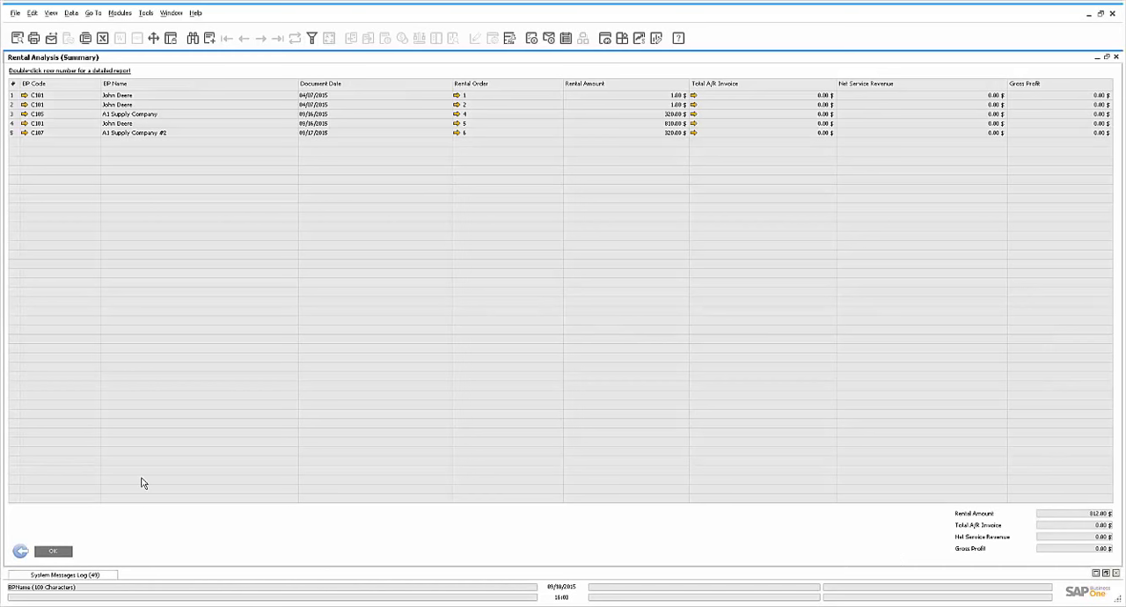
pyautogui.click(19, 551)
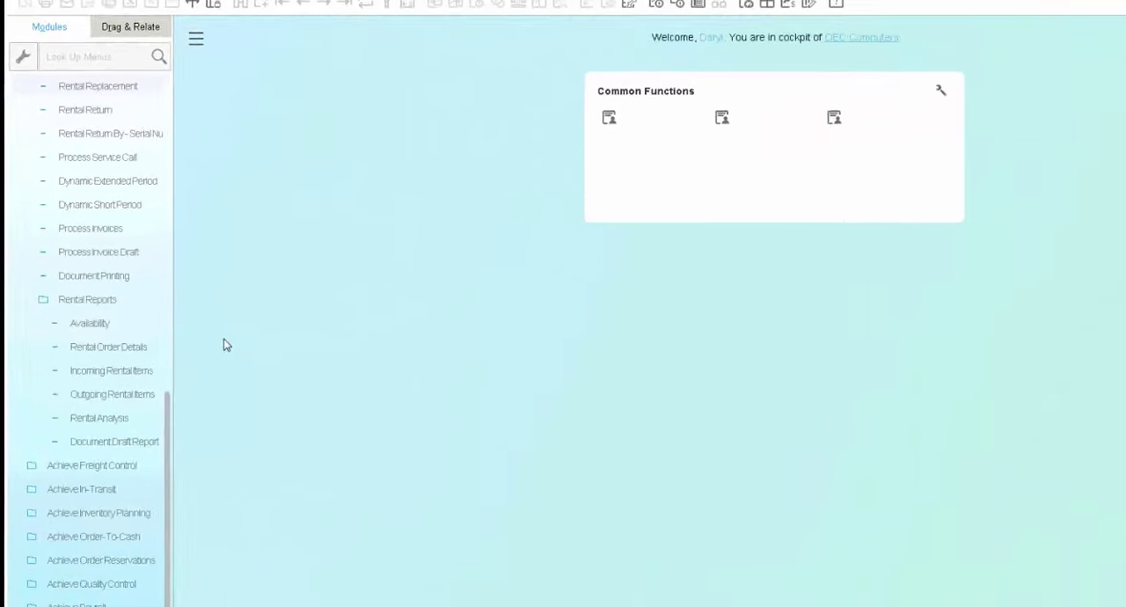